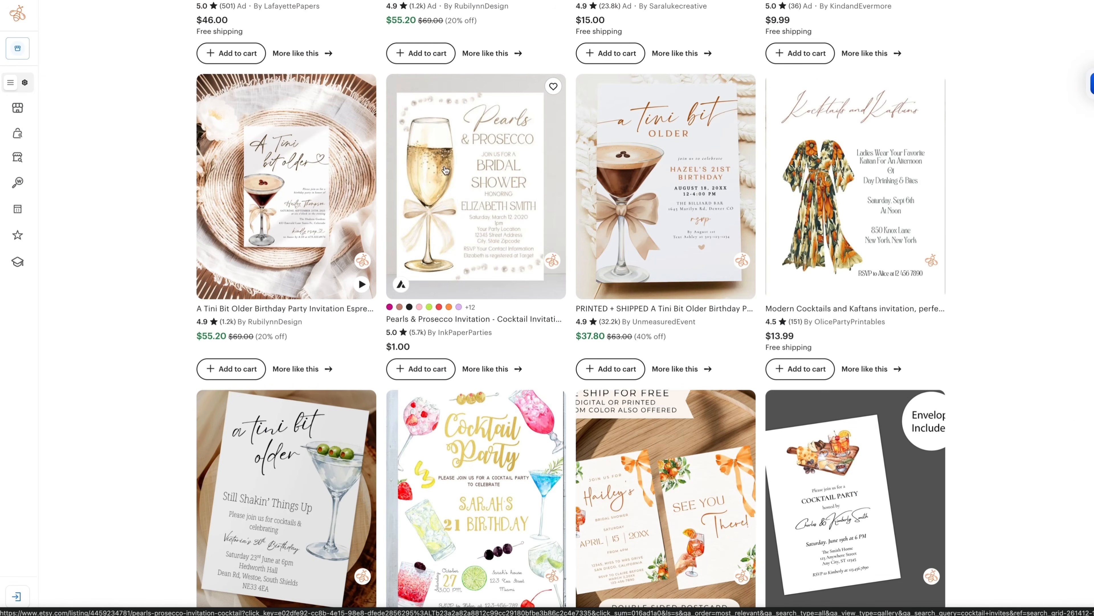
# Browse the Etsy cocktail invitation listings for examples of cocktail-themed artwork.
pyautogui.scroll(-5, 799, 278)
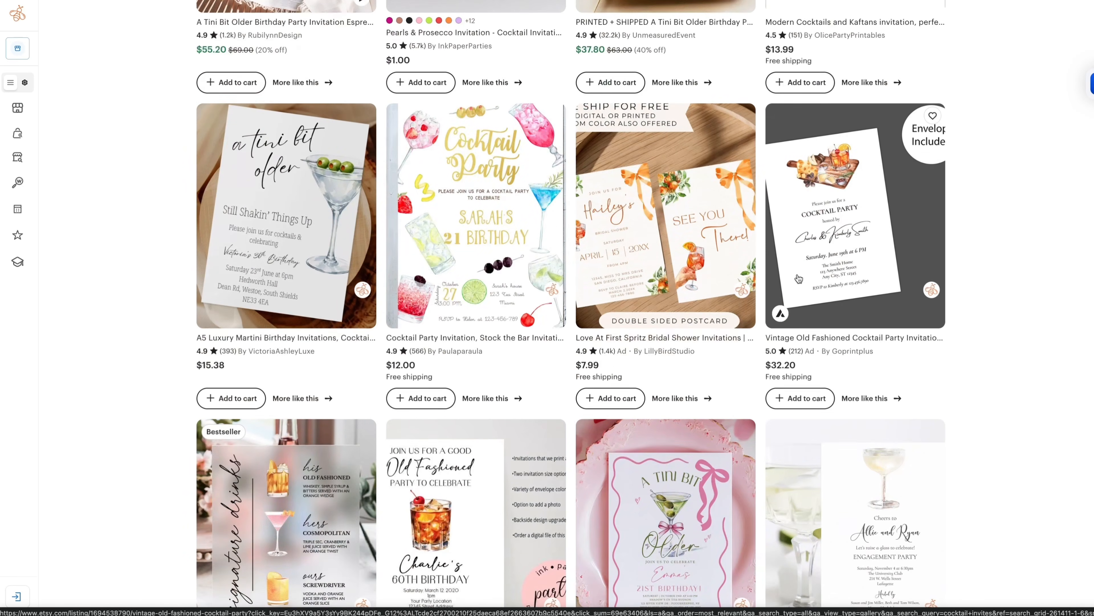
pyautogui.scroll(-4, 805, 295)
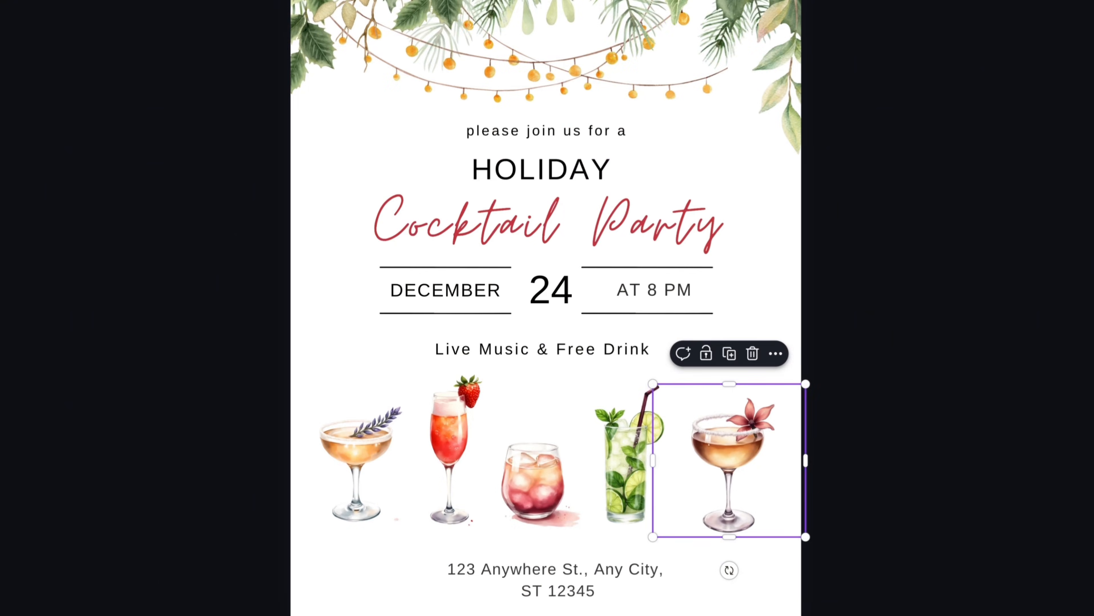
# Switch to the holiday cocktail party invitation design and slightly reposition its greenery and string-lights graphic.
pyautogui.click(809, 54)
pyautogui.moveTo(764, 59); pyautogui.dragTo(761, 62)
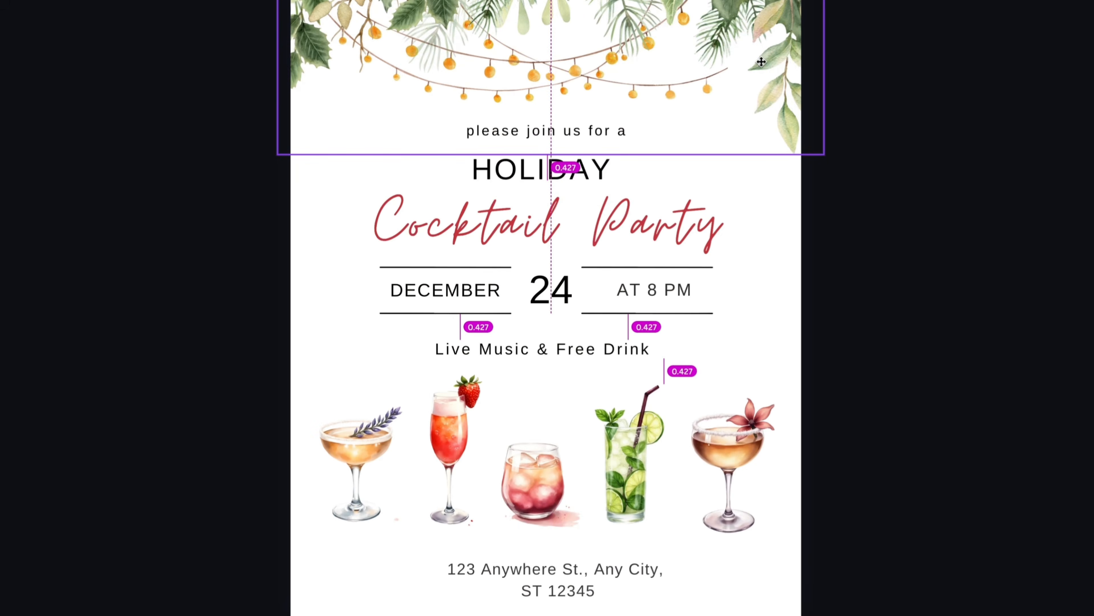
pyautogui.click(891, 80)
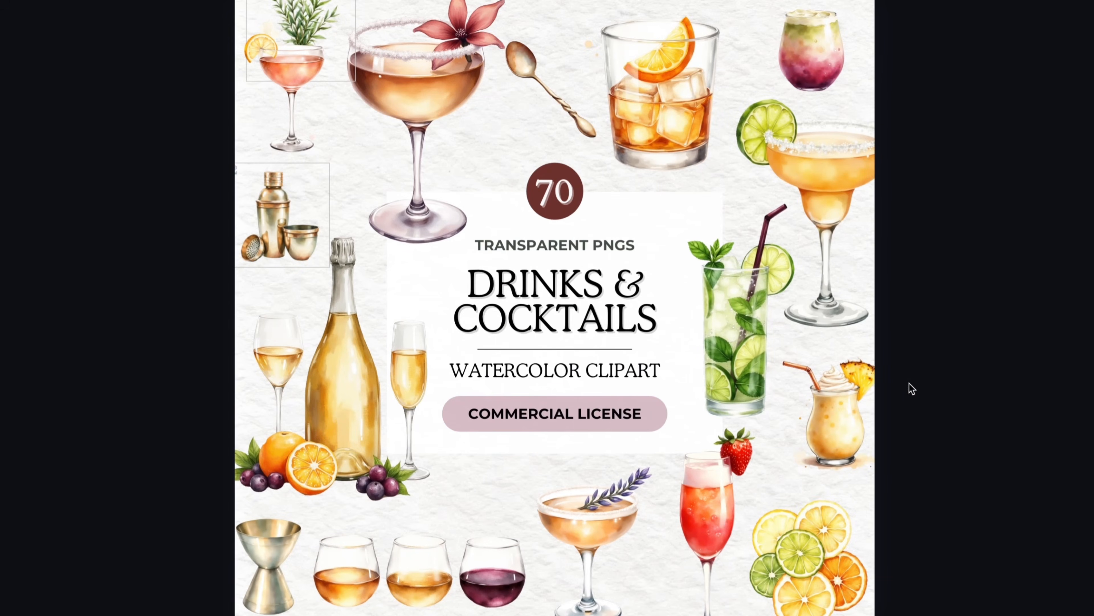
# Examine the drinks and cocktails clipart preview and browse the Etsy listings for cocktail clipart bundles.
pyautogui.scroll(-10, 922, 407)
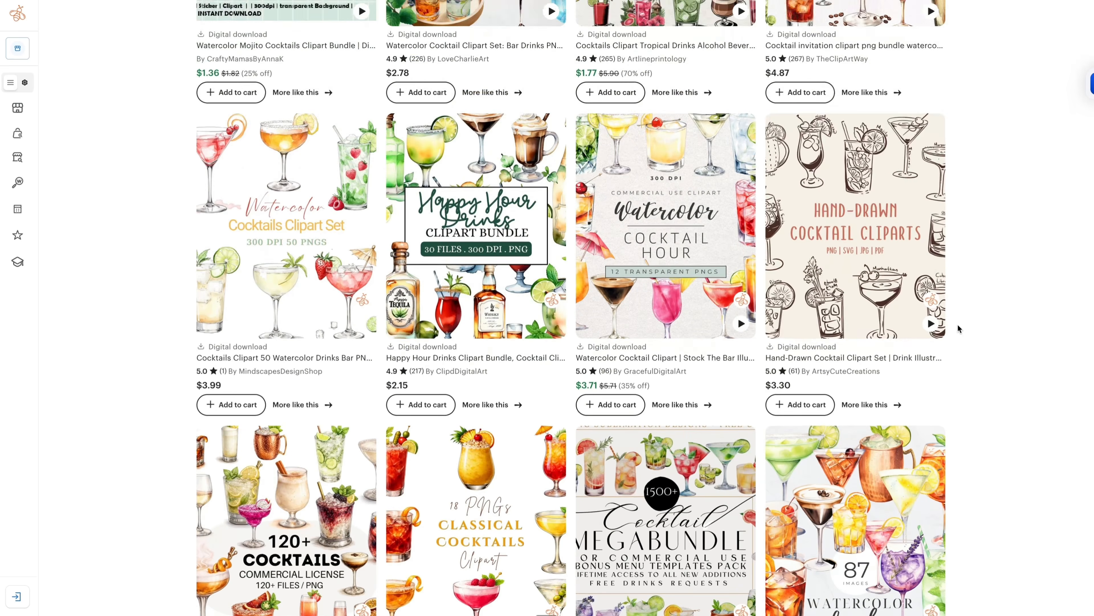
pyautogui.scroll(5, 957, 324)
pyautogui.scroll(2, 989, 327)
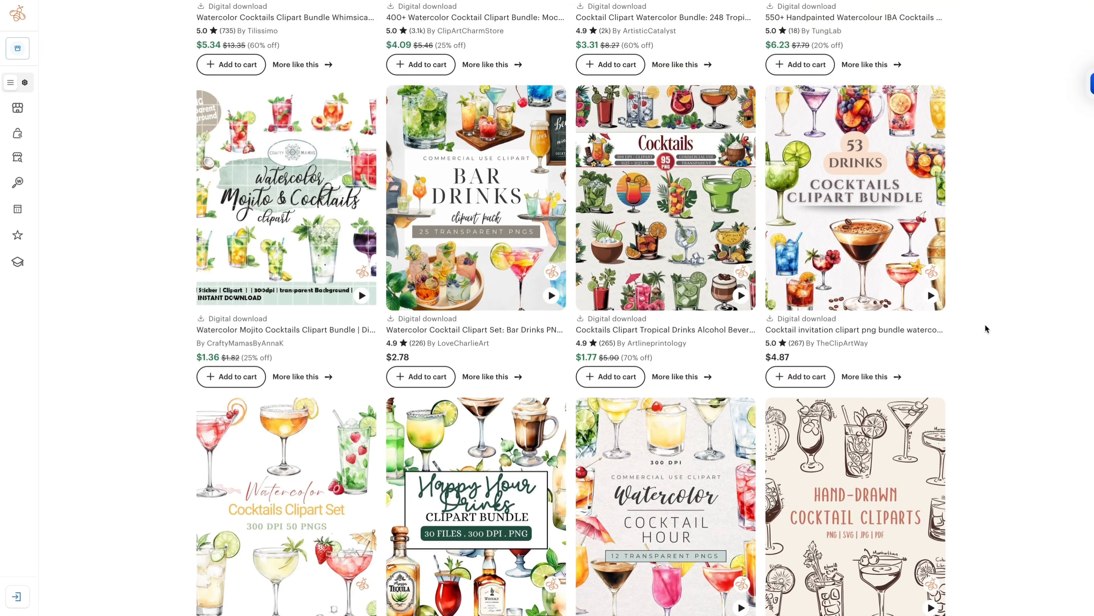
# Switch to WILLOW and send a request for a drinks and cocktails bundle, picking the closest Willow choices to generate an overview.
pyautogui.click(692, 614)
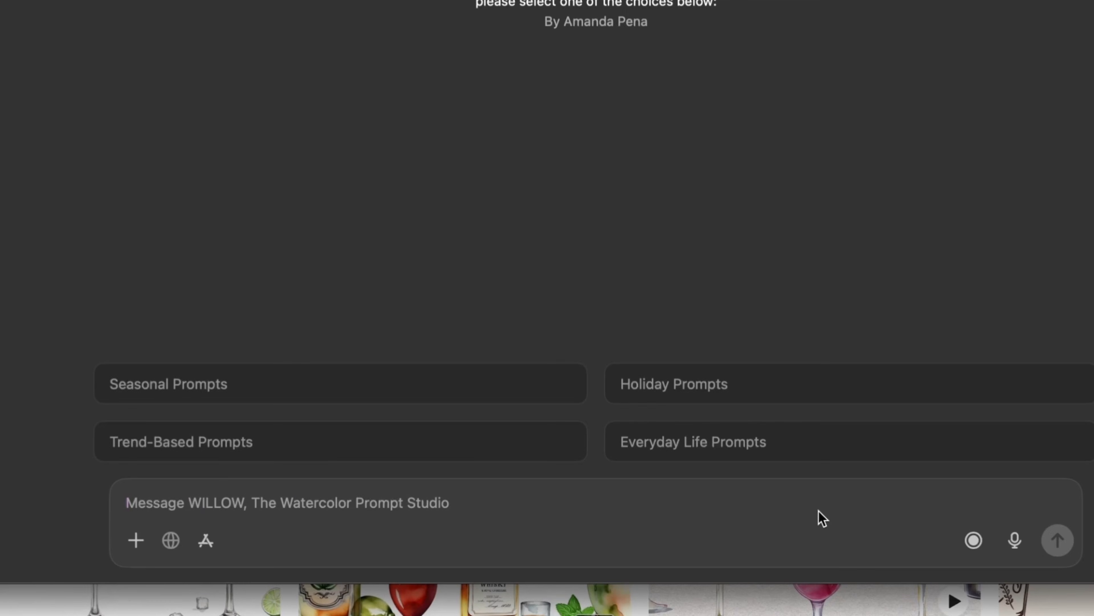
pyautogui.write('I want to make a bundle for drinks and cocktails, pick the closest willow choices to generate an overview')
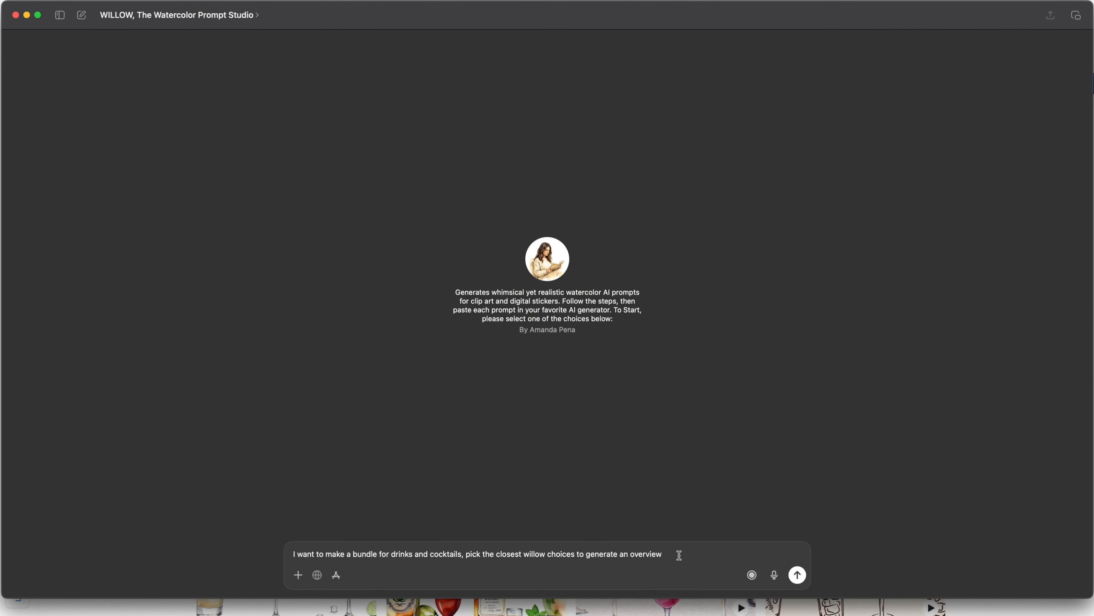
pyautogui.click(797, 578)
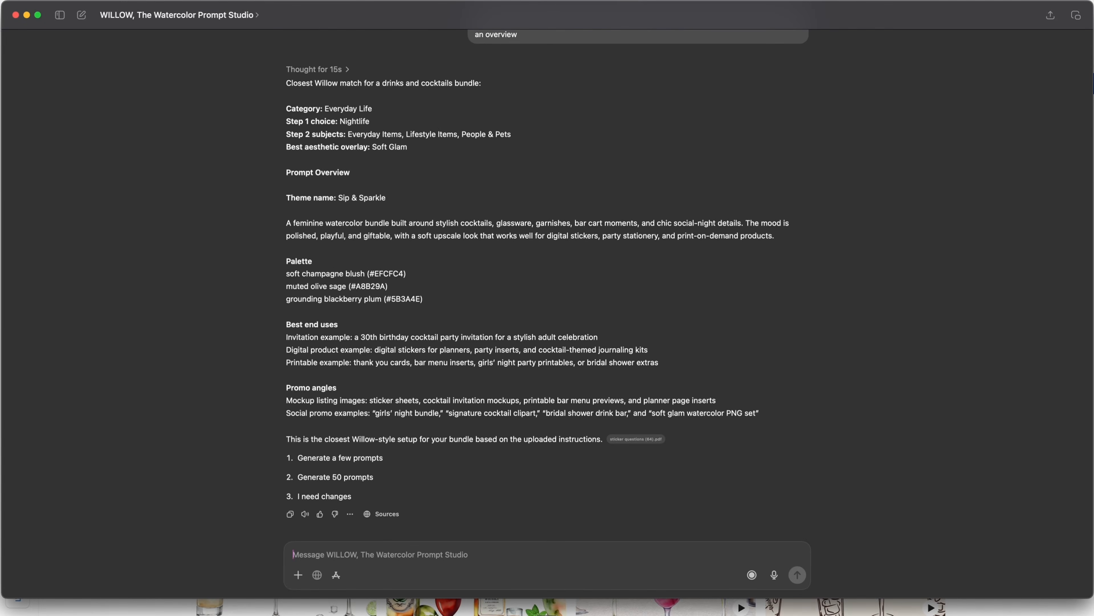
# Review WILLOW's follow-up options and answer 1 to generate a few prompts.
pyautogui.press('super+Tab')
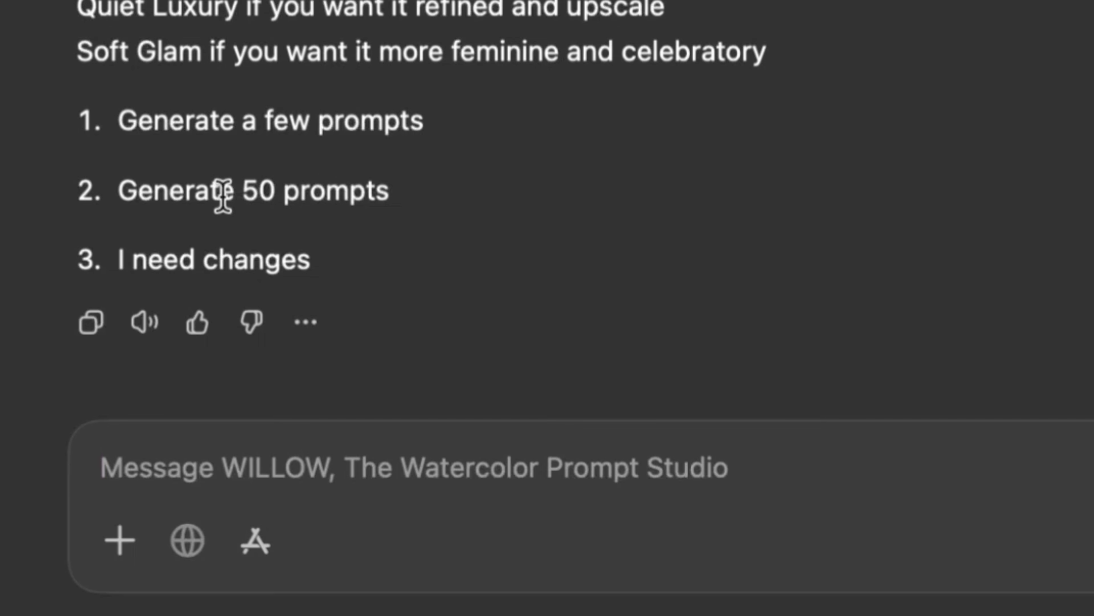
pyautogui.doubleClick(260, 184)
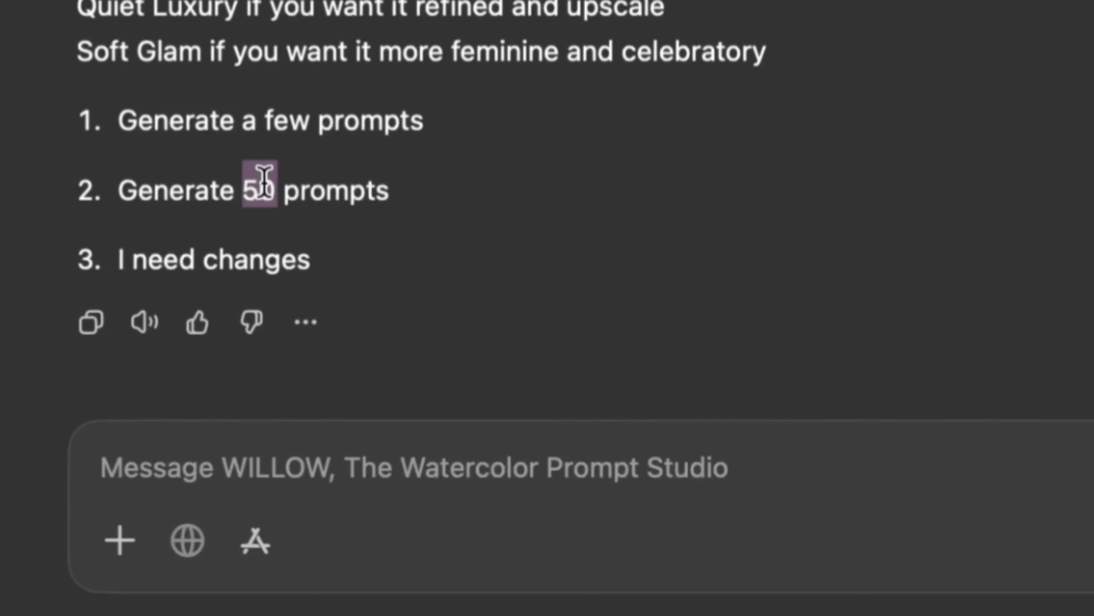
pyautogui.tripleClick(176, 258)
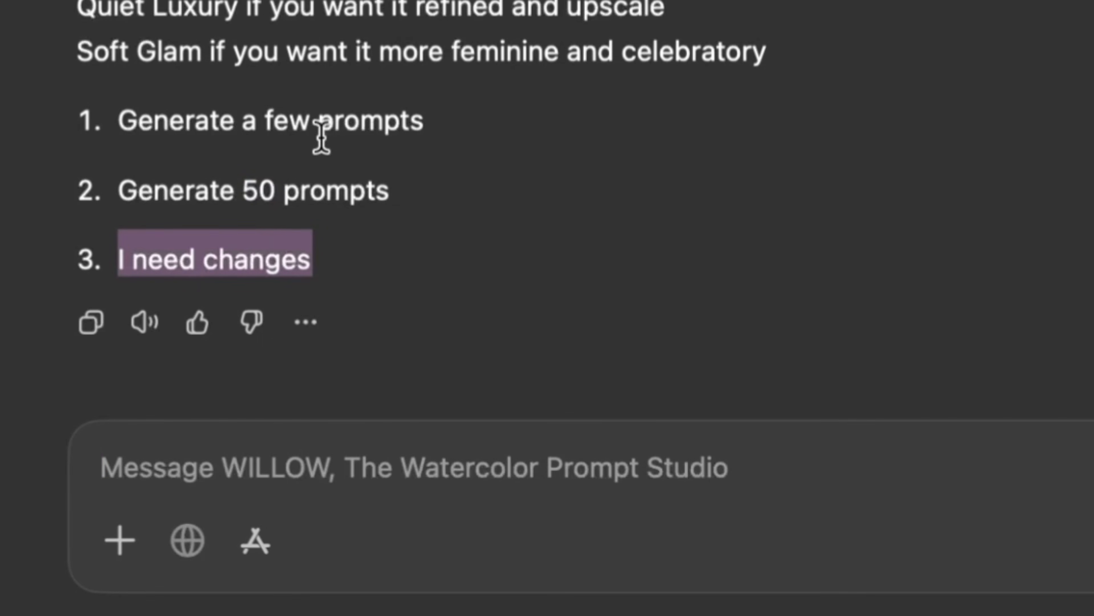
pyautogui.tripleClick(326, 119)
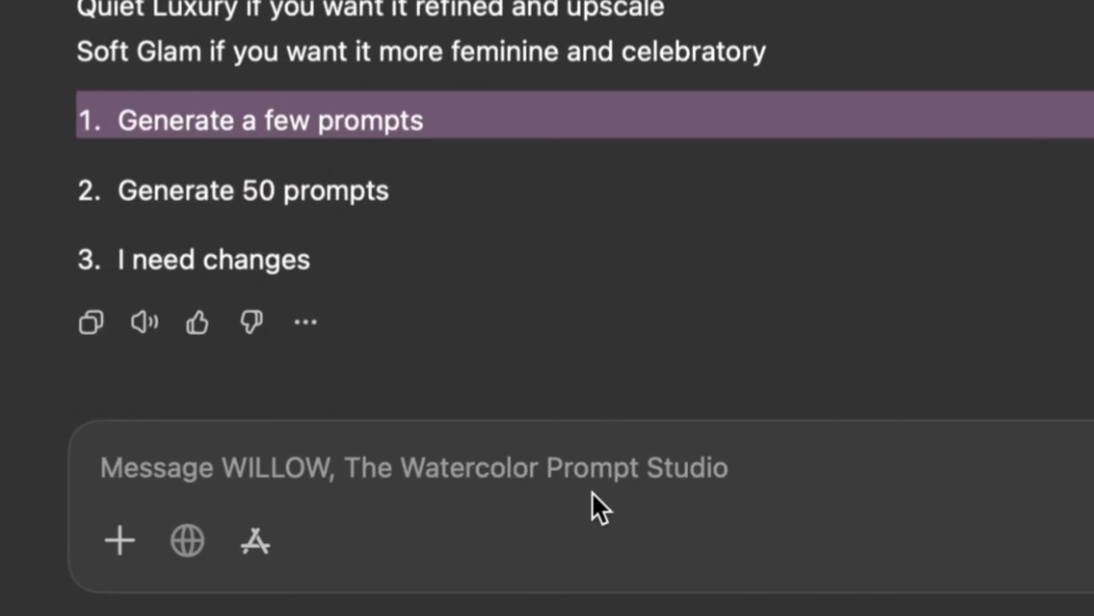
pyautogui.click(587, 464)
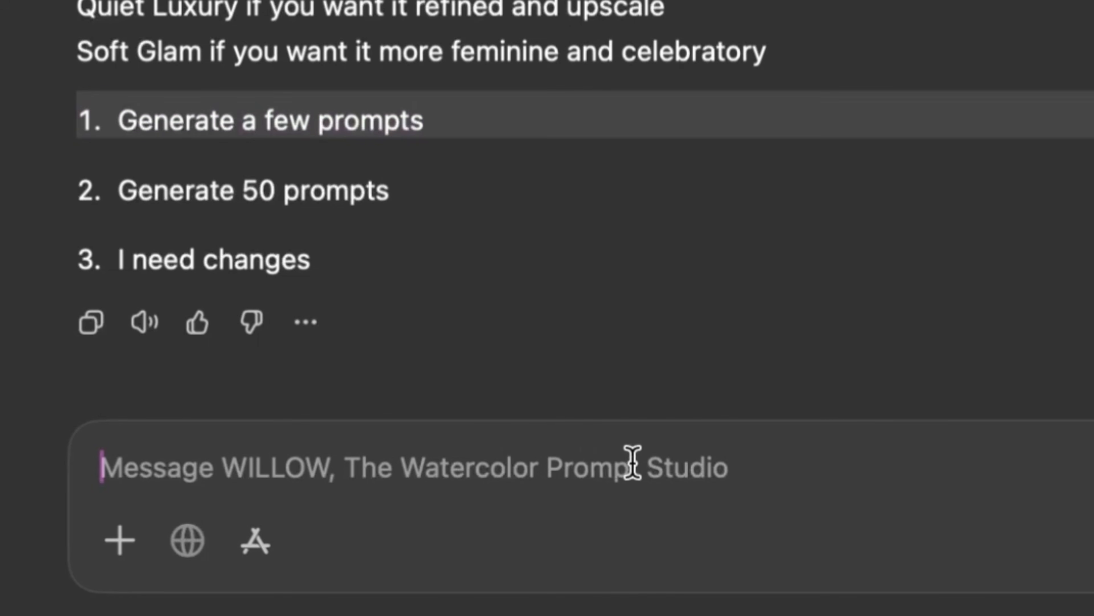
pyautogui.write('1')
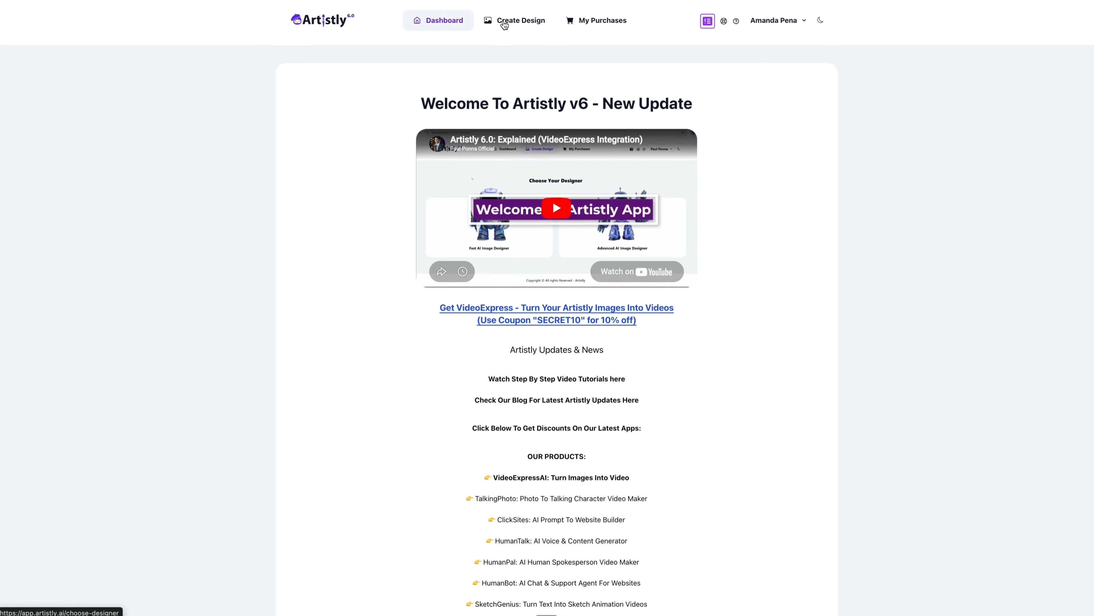
# In Artistly, open the Fast AI Image Designer and choose the Clip Art category of the AI Design Agents.
pyautogui.click(502, 24)
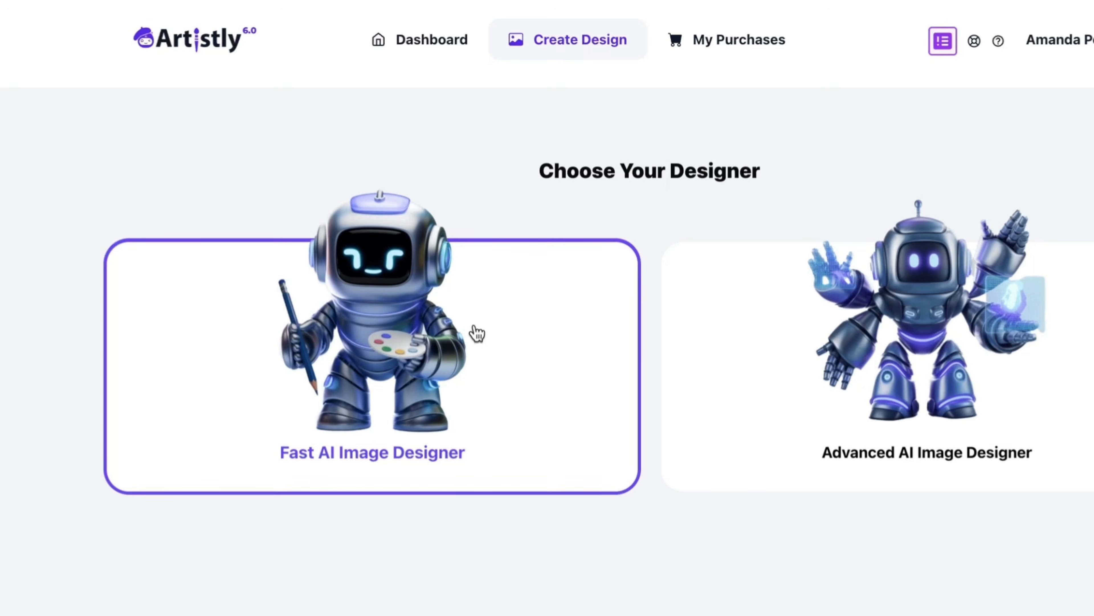
pyautogui.click(477, 333)
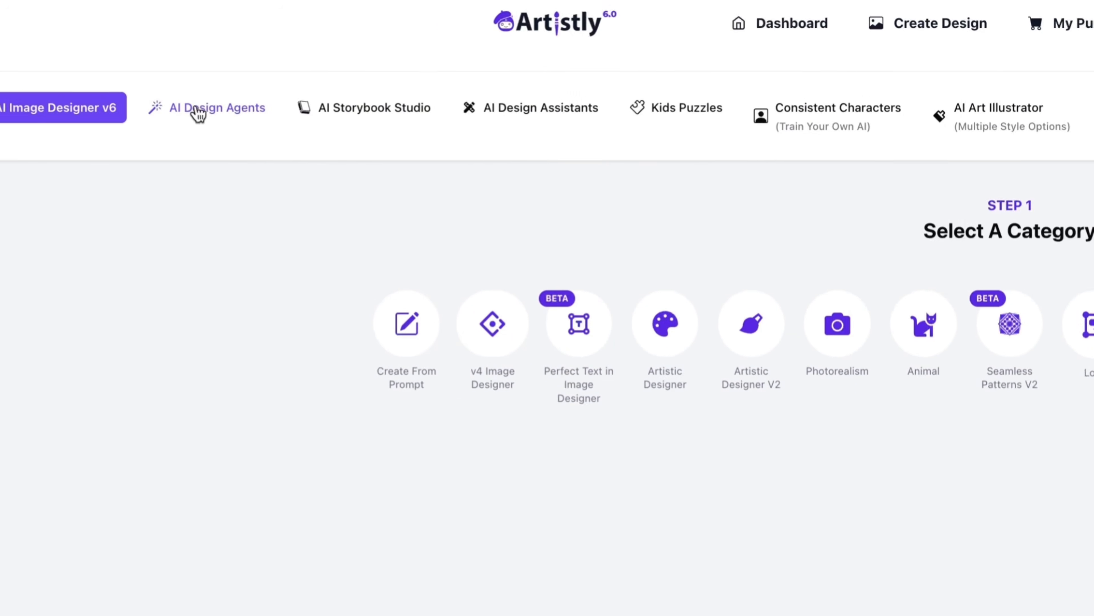
pyautogui.click(198, 109)
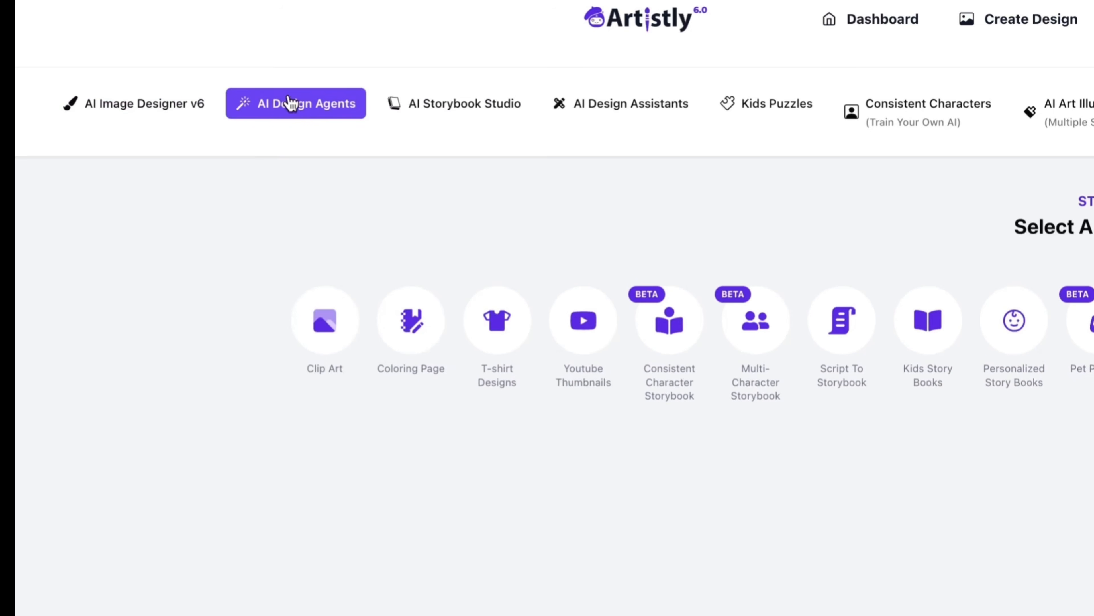
pyautogui.click(335, 341)
# Paste the copied prompts as the clip art description, set the quantity to 5 images and generate the clip art.
pyautogui.click(733, 396)
pyautogui.press('super+v')
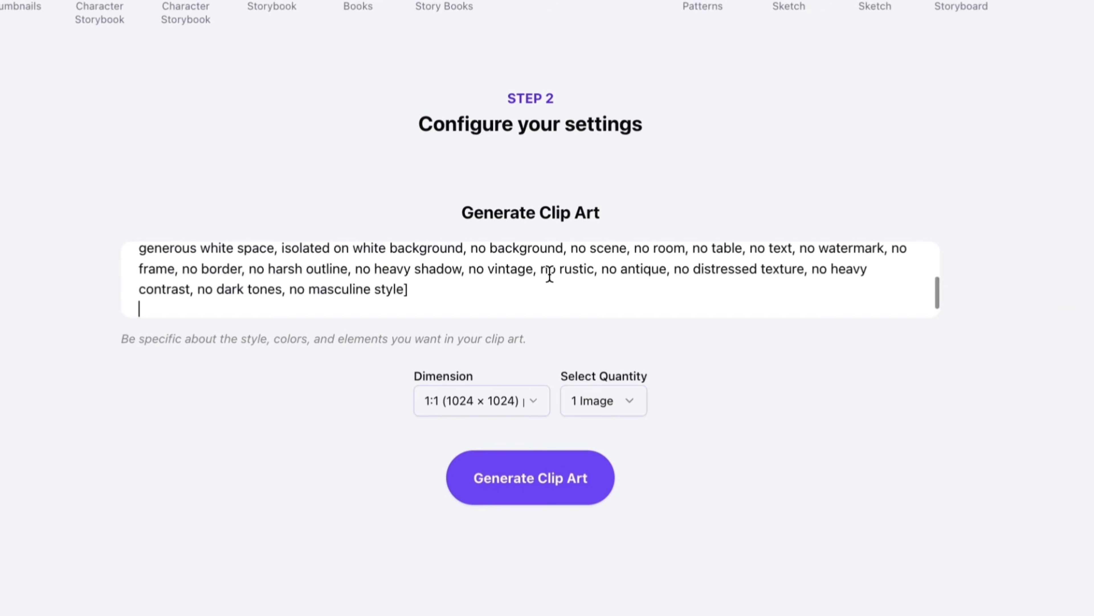
pyautogui.click(619, 400)
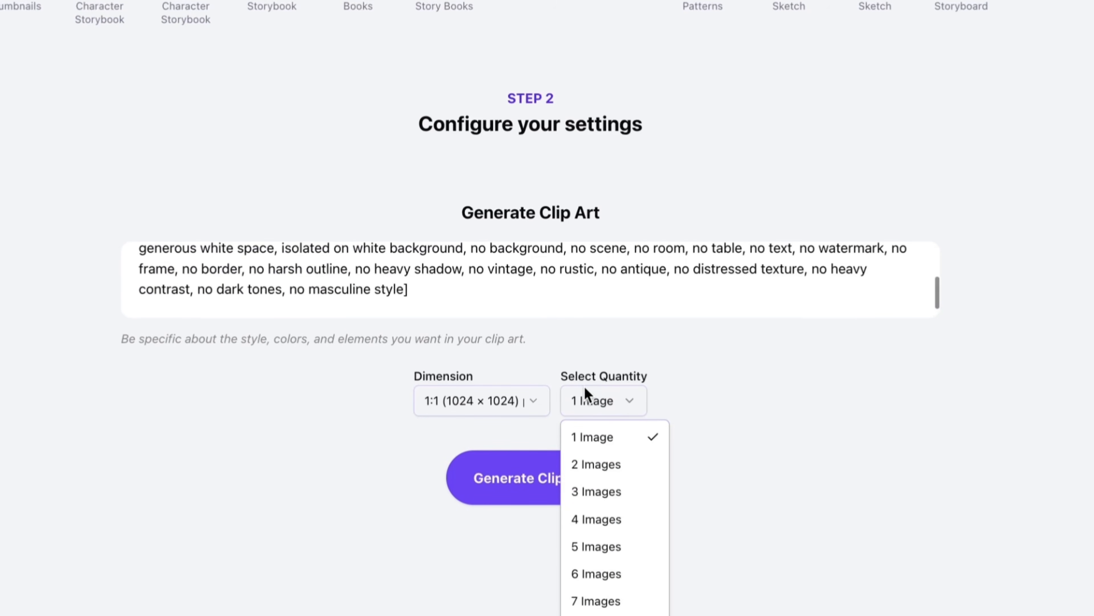
pyautogui.click(611, 549)
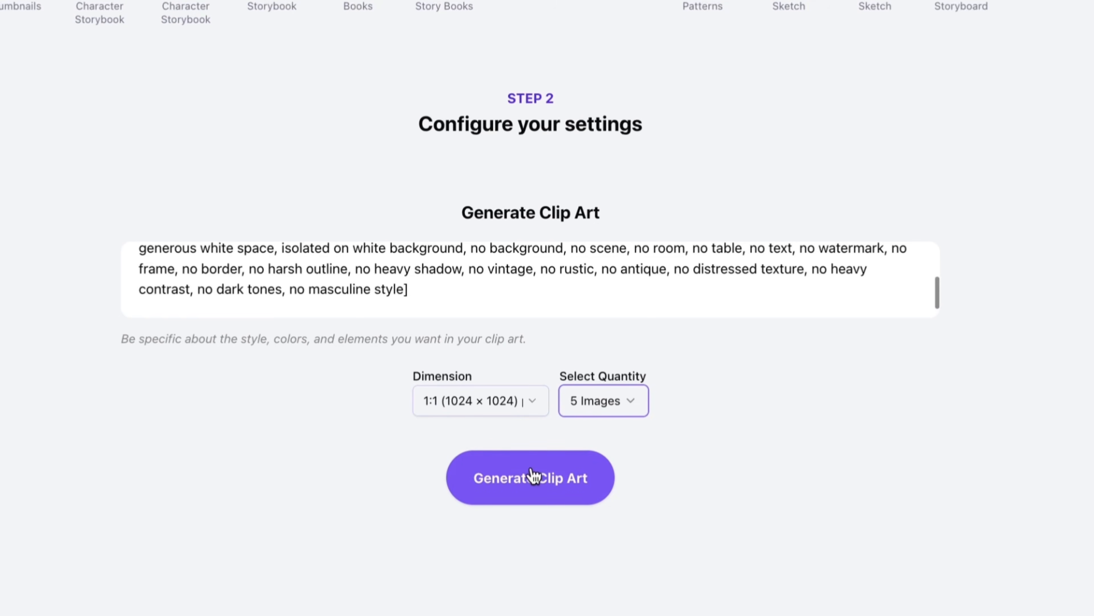
pyautogui.click(535, 475)
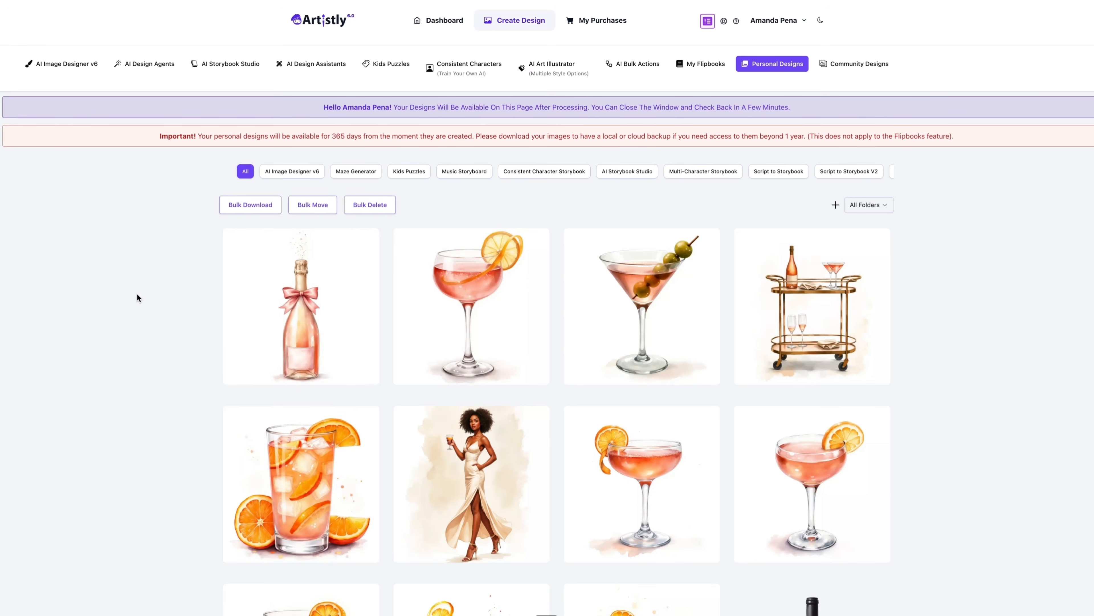
# Inspect the generated champagne bottle and bar cart designs in the detail view.
pyautogui.click(277, 302)
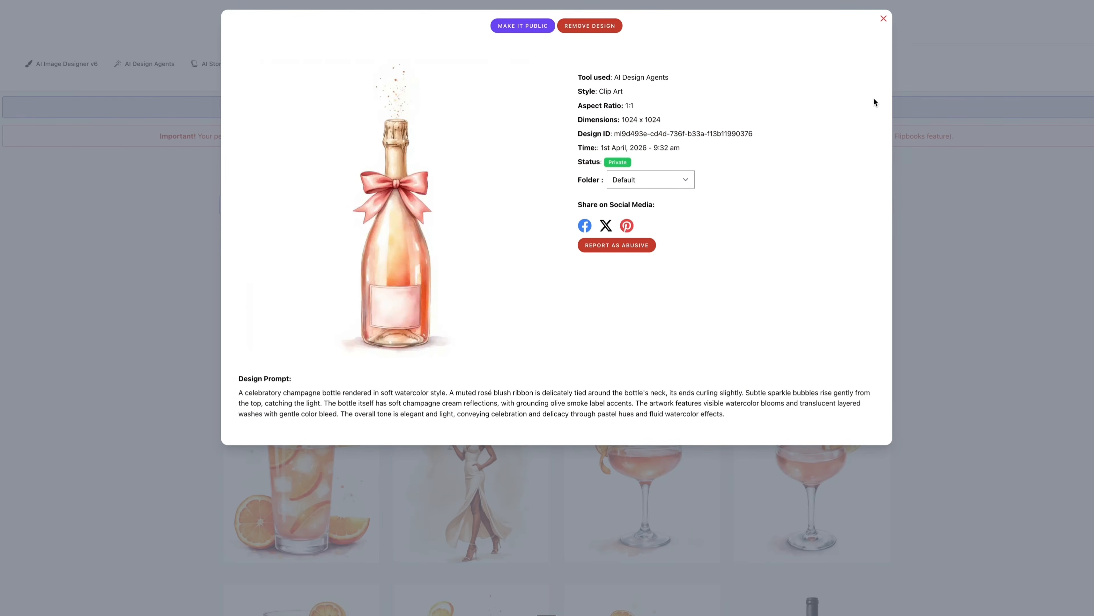
pyautogui.click(884, 20)
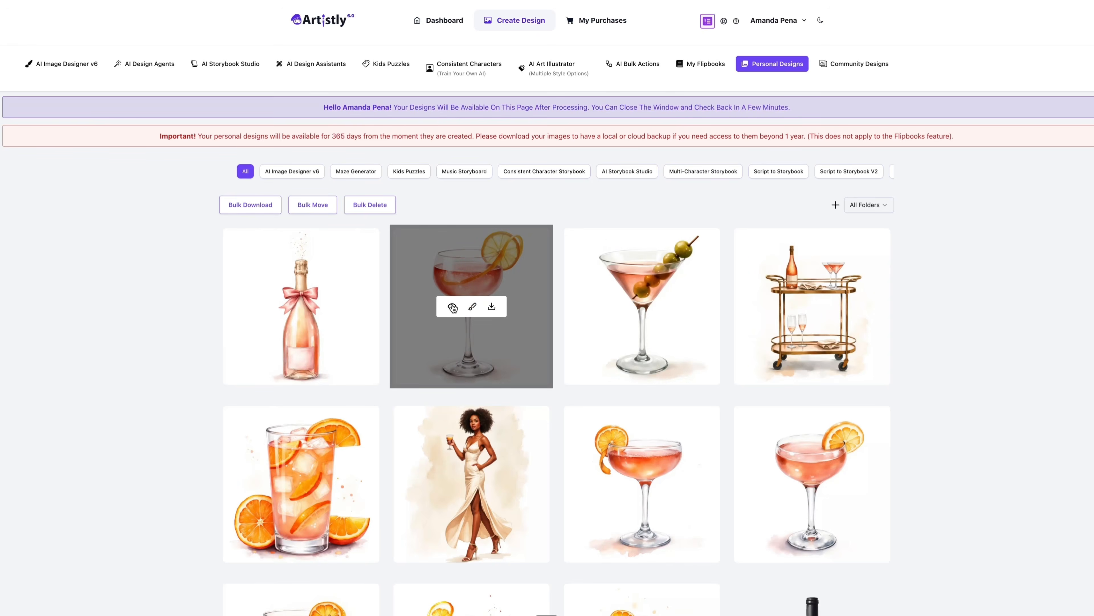
pyautogui.click(452, 307)
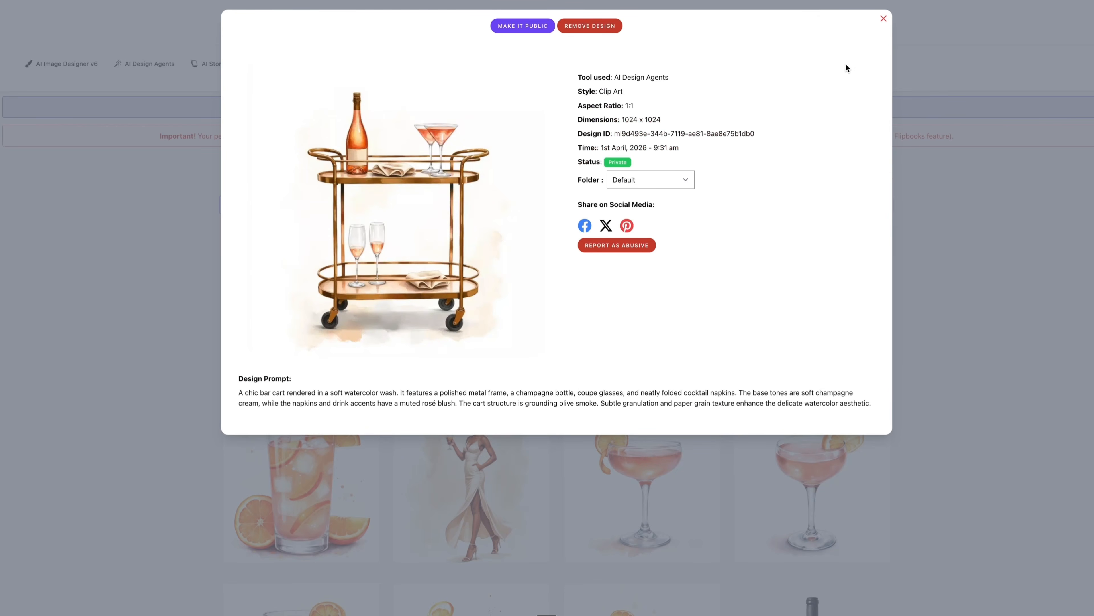
pyautogui.click(883, 20)
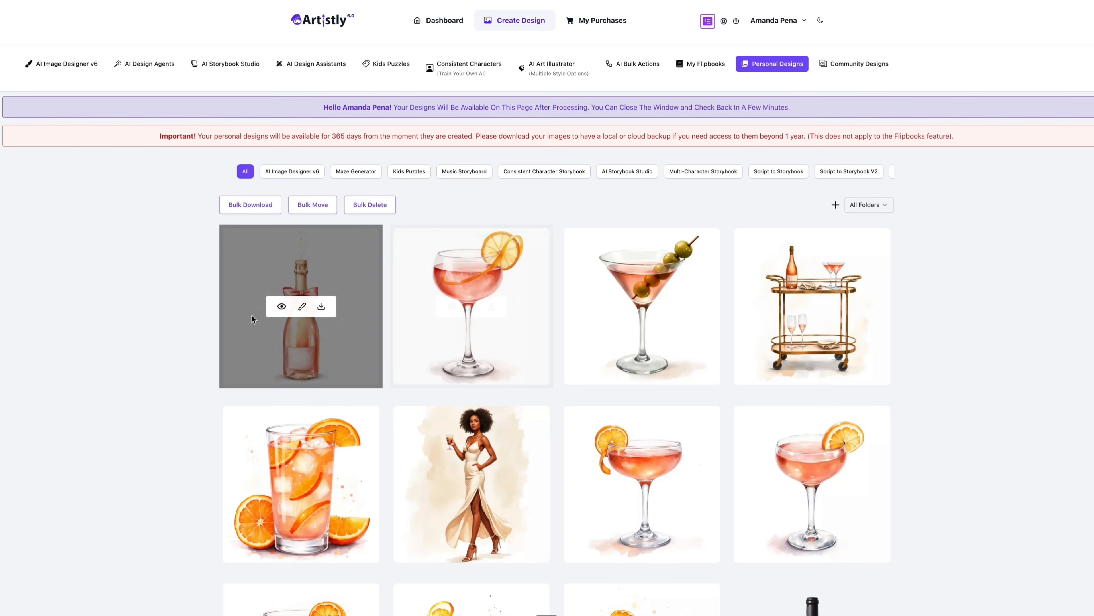
# Set up another Clip Art generation with the AI Design Agents, with the quantity at 10 images.
pyautogui.click(145, 67)
pyautogui.click(156, 165)
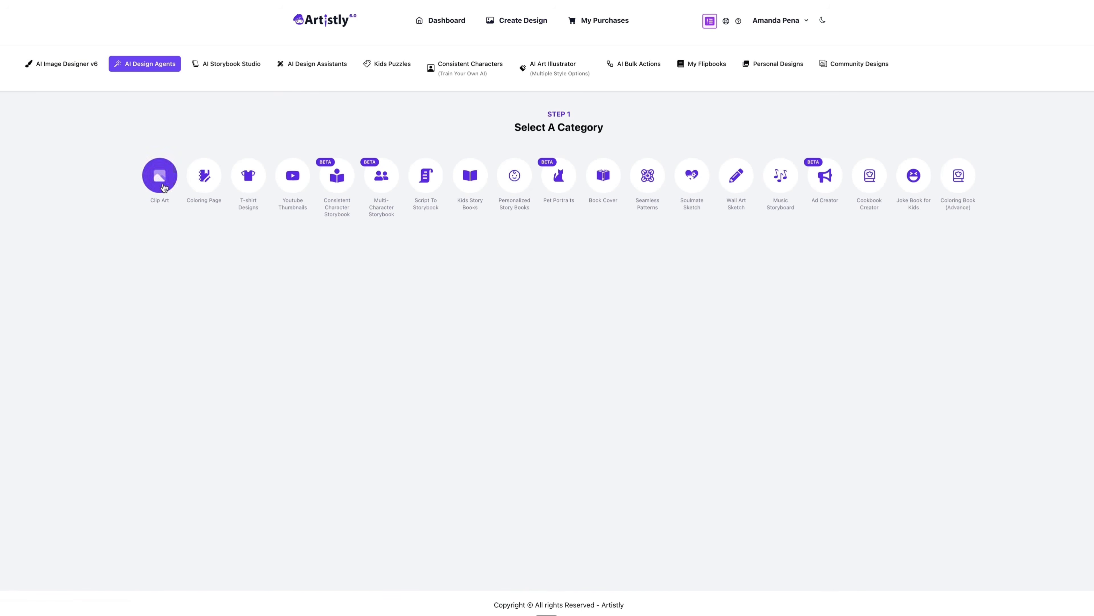
pyautogui.click(608, 411)
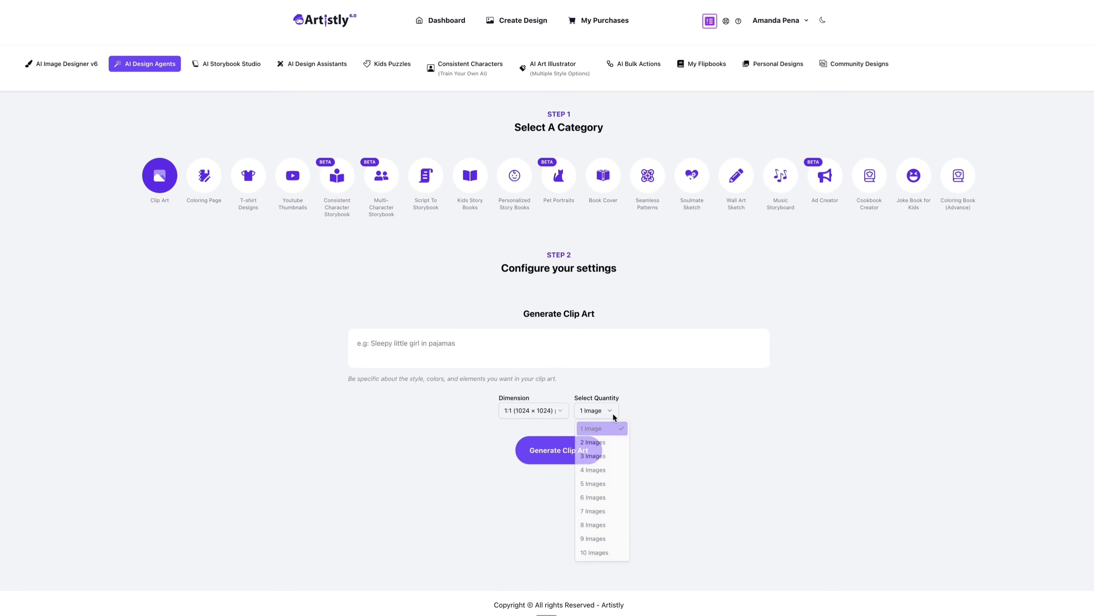
pyautogui.click(619, 557)
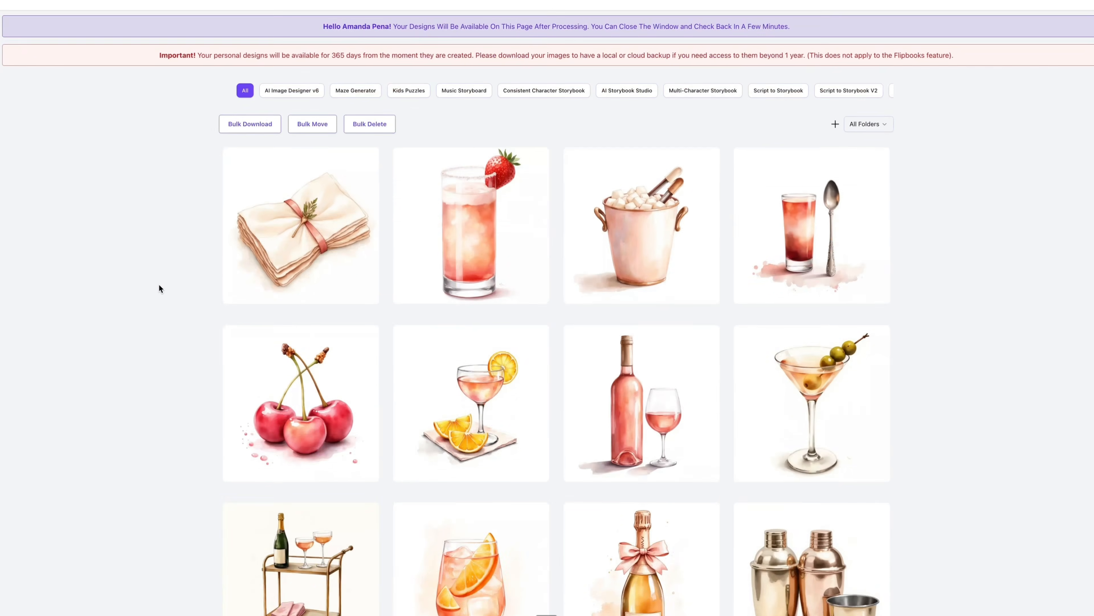
# Look through the newly generated drink clip art among the personal designs.
pyautogui.scroll(-2, 158, 284)
pyautogui.scroll(-4, 158, 283)
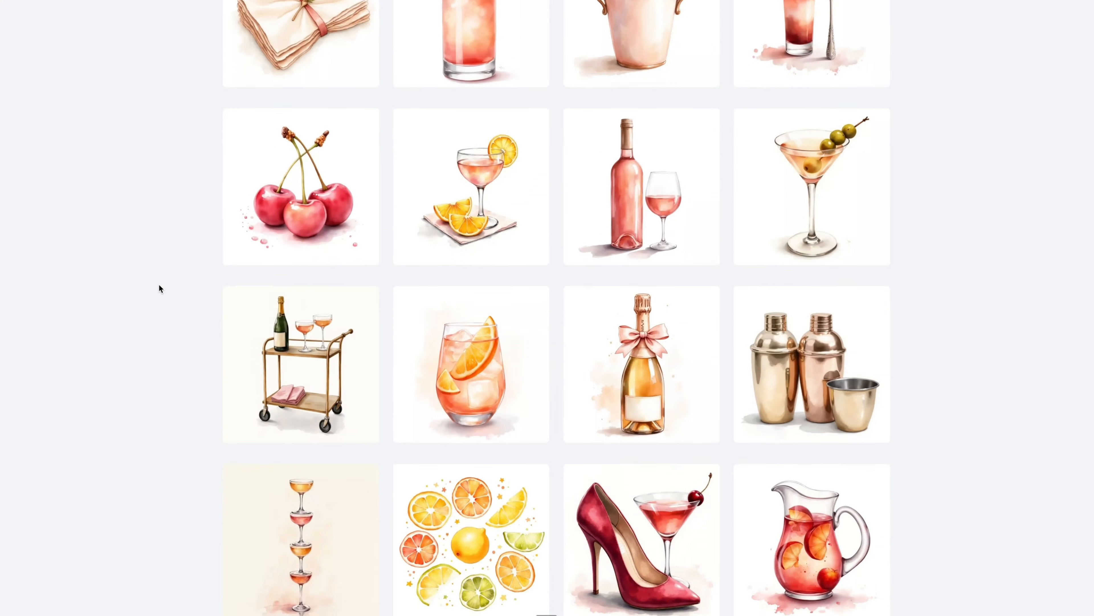
pyautogui.scroll(7, 158, 283)
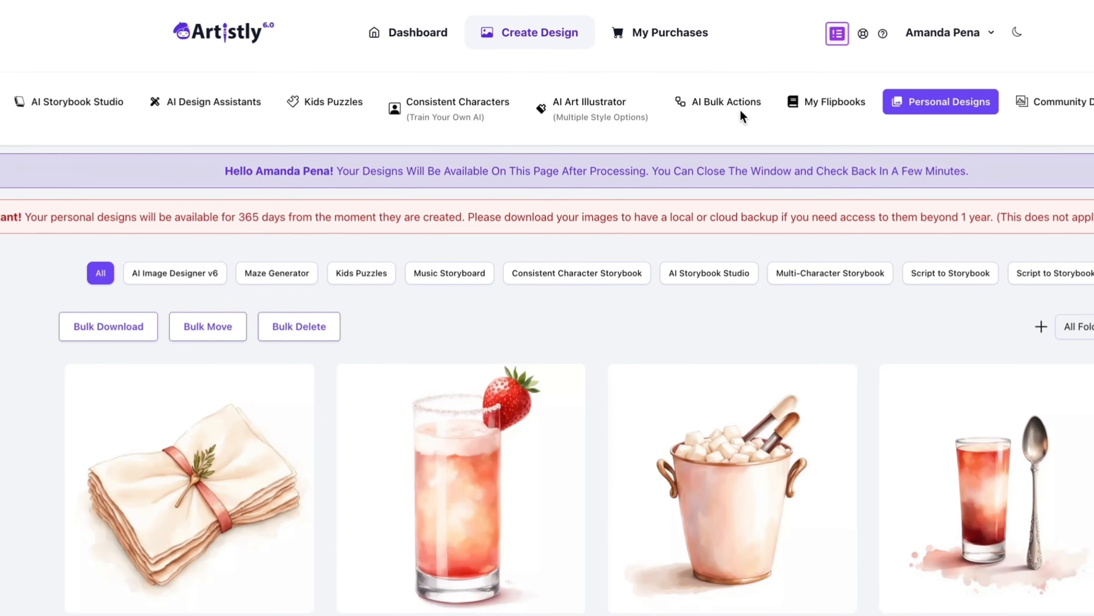
# Create a new AI bulk action and open the media library to choose its images.
pyautogui.click(708, 111)
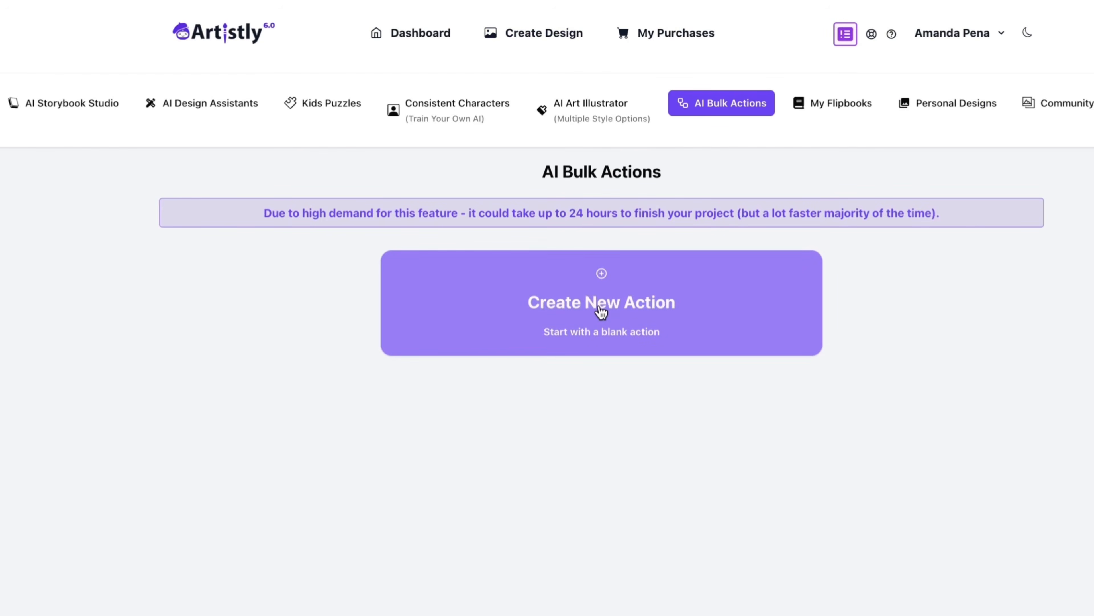
pyautogui.click(602, 312)
pyautogui.click(626, 426)
# Choose 25 drink and barware images from the media library, including the rosé bottle, cherries, sangria pitcher, decanter and wine glass, for the bulk action.
pyautogui.click(388, 142)
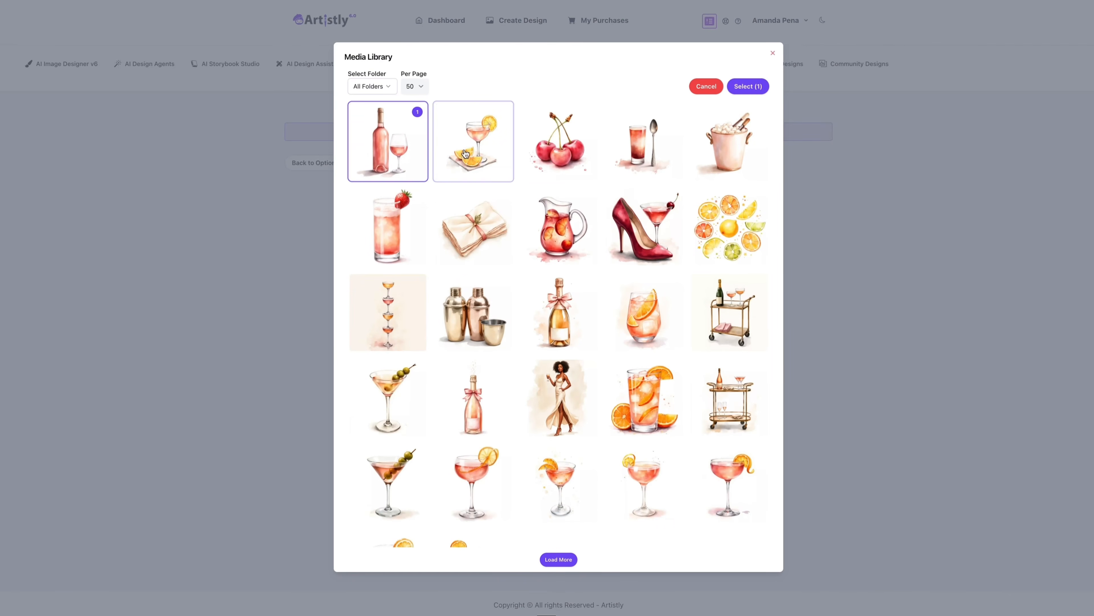
pyautogui.click(466, 154)
pyautogui.click(558, 142)
pyautogui.click(644, 142)
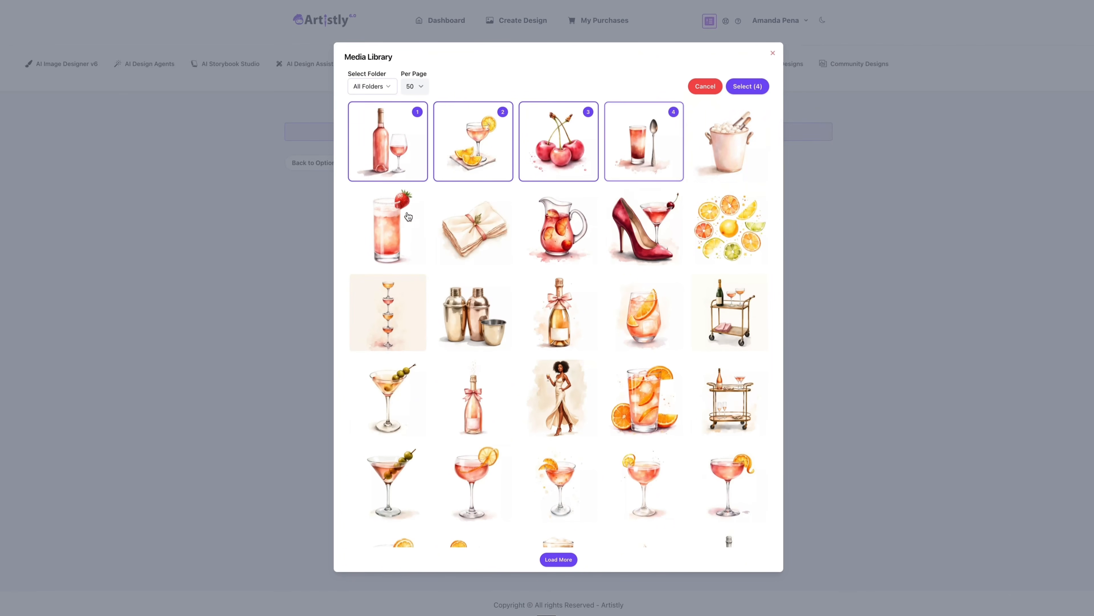
pyautogui.click(409, 216)
pyautogui.click(473, 222)
pyautogui.click(559, 222)
pyautogui.click(644, 222)
pyautogui.click(729, 224)
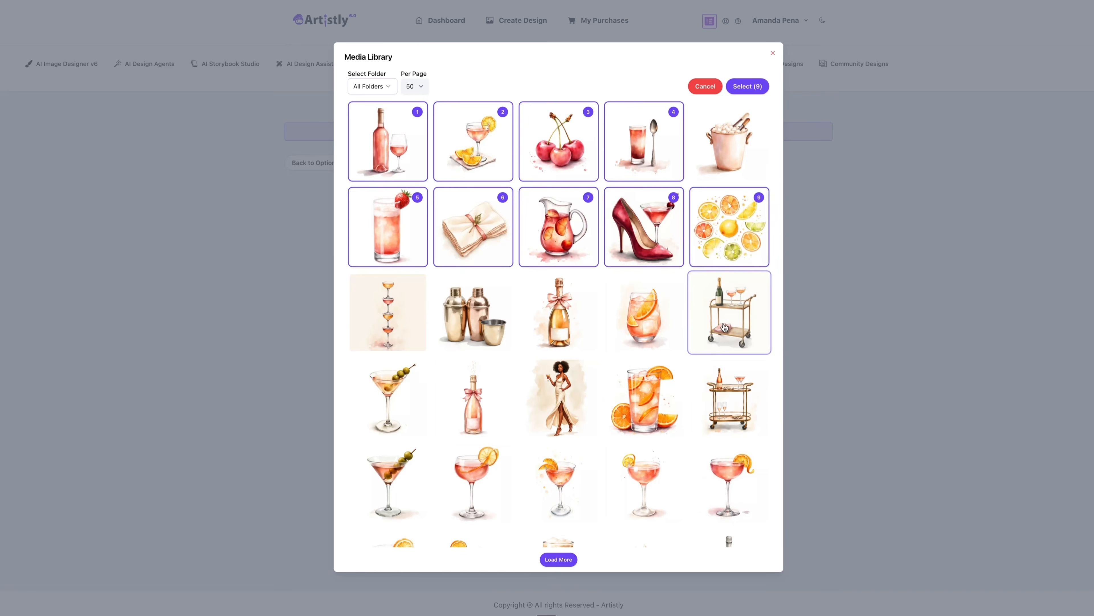
pyautogui.click(559, 332)
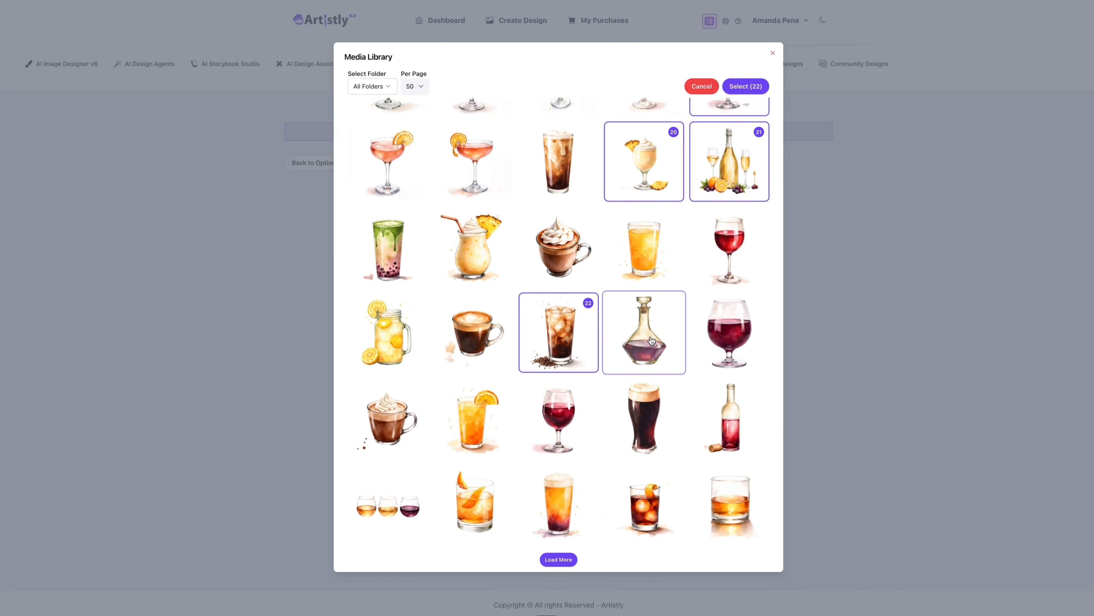
pyautogui.click(650, 341)
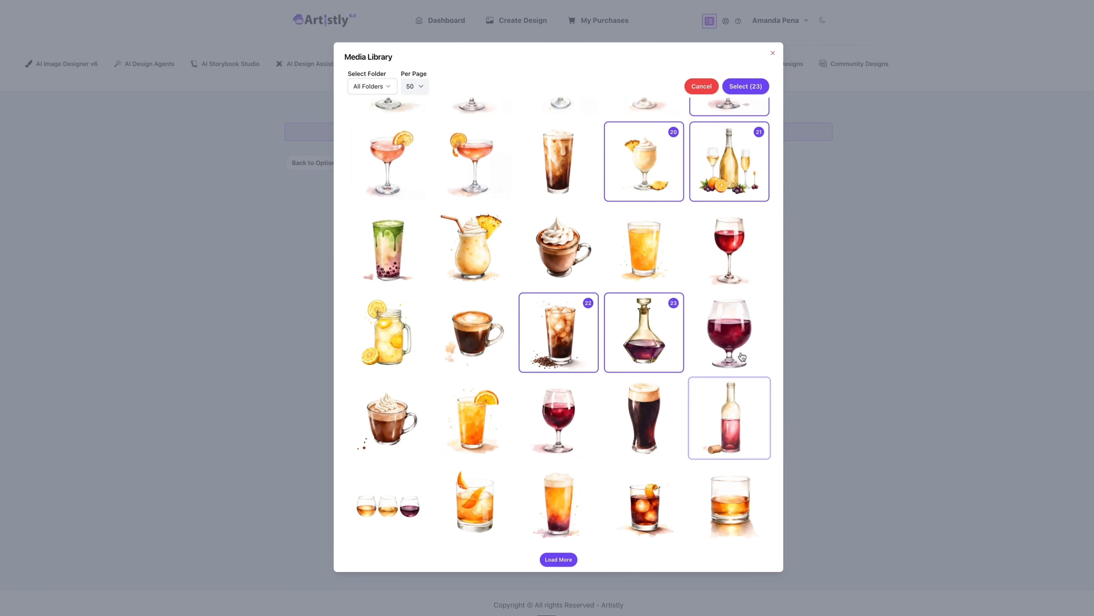
pyautogui.click(729, 332)
pyautogui.click(729, 418)
pyautogui.click(746, 86)
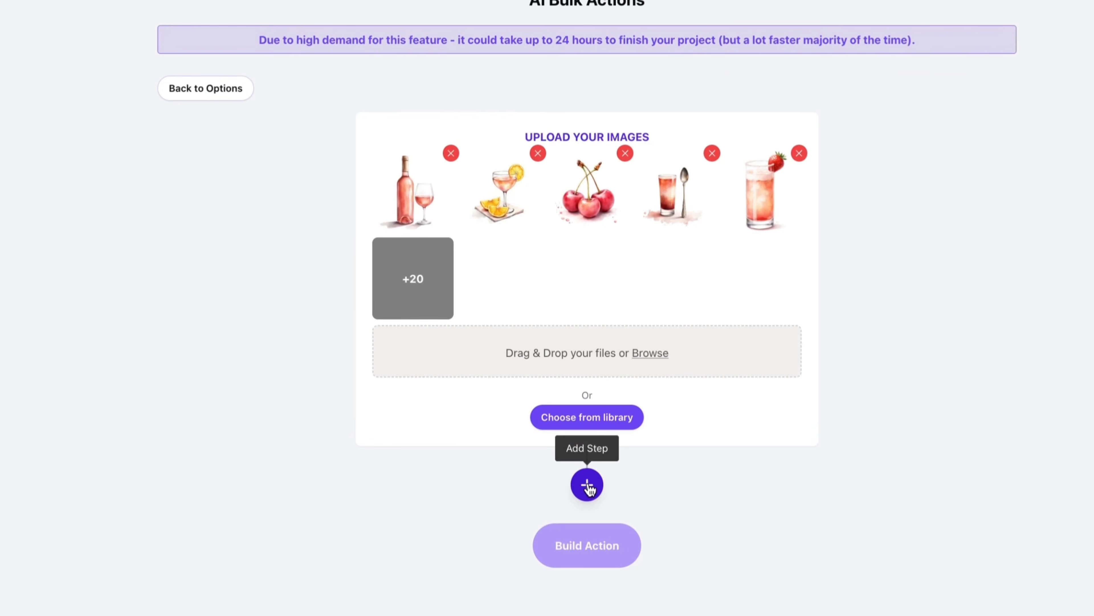
# Add a Remove Background step and an Upscale Image step set to Only Upscale to the bulk action.
pyautogui.click(588, 484)
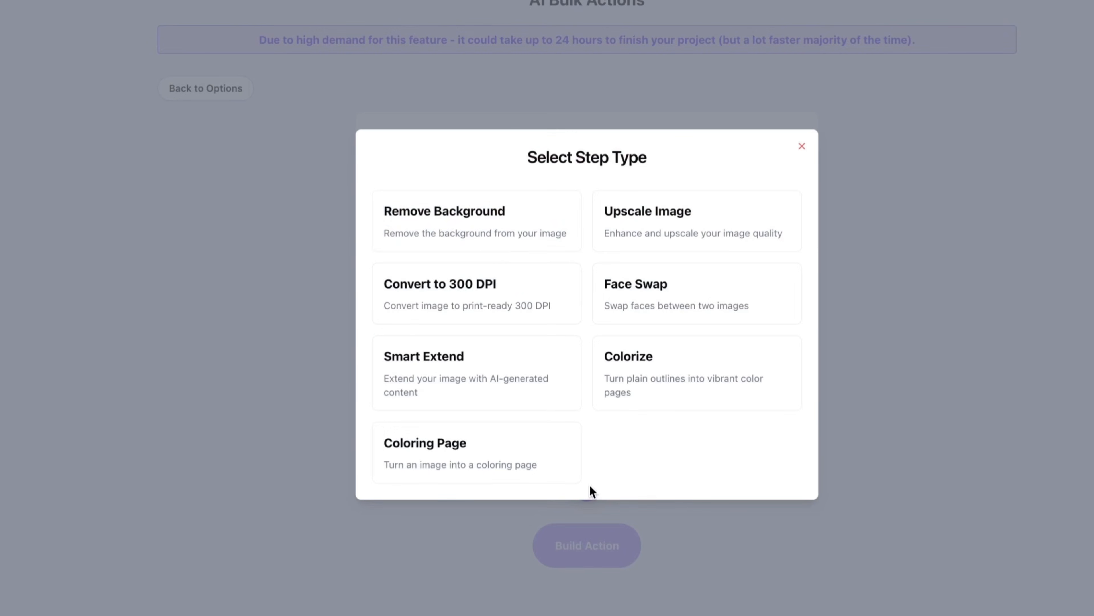
pyautogui.click(487, 231)
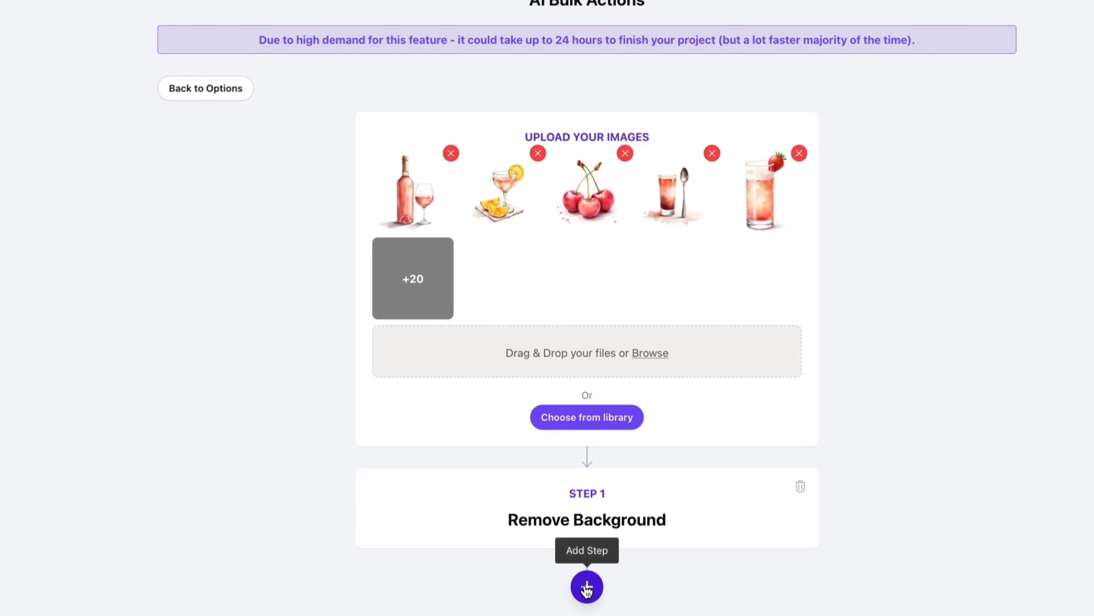
pyautogui.click(587, 587)
pyautogui.click(678, 220)
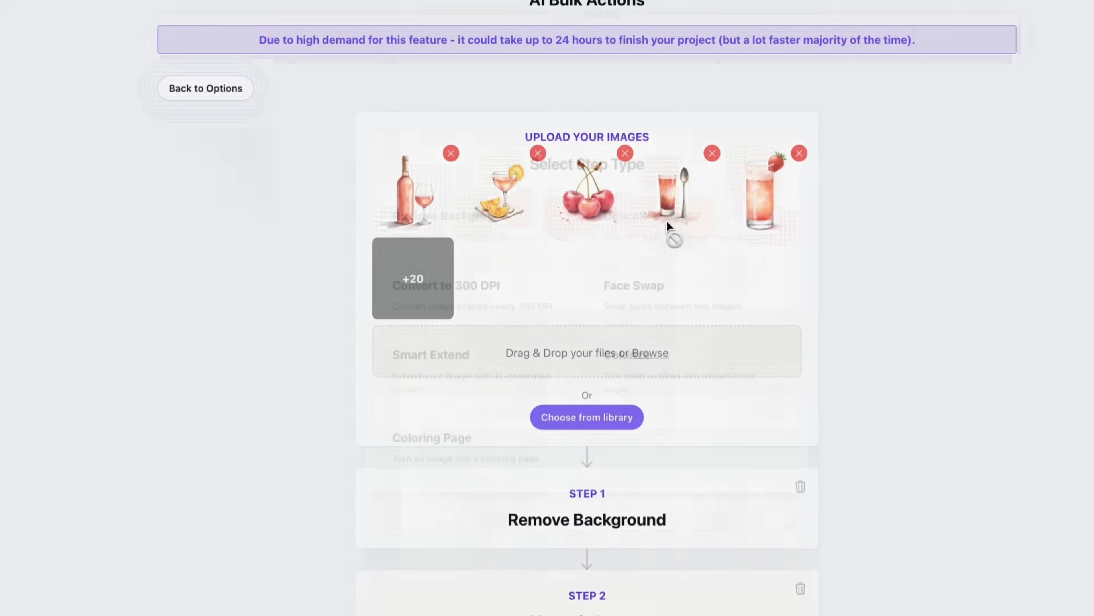
pyautogui.scroll(-5, 667, 259)
pyautogui.scroll(-5, 534, 513)
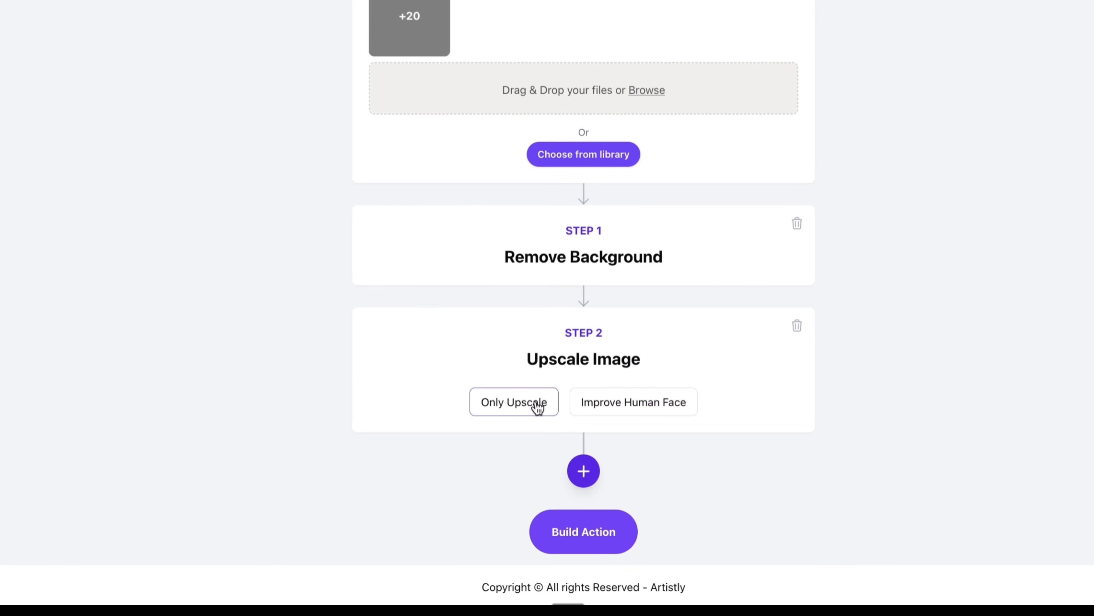
pyautogui.click(537, 408)
# Add a Convert to 300 DPI step after the upscaling step.
pyautogui.click(584, 472)
pyautogui.scroll(5, 587, 479)
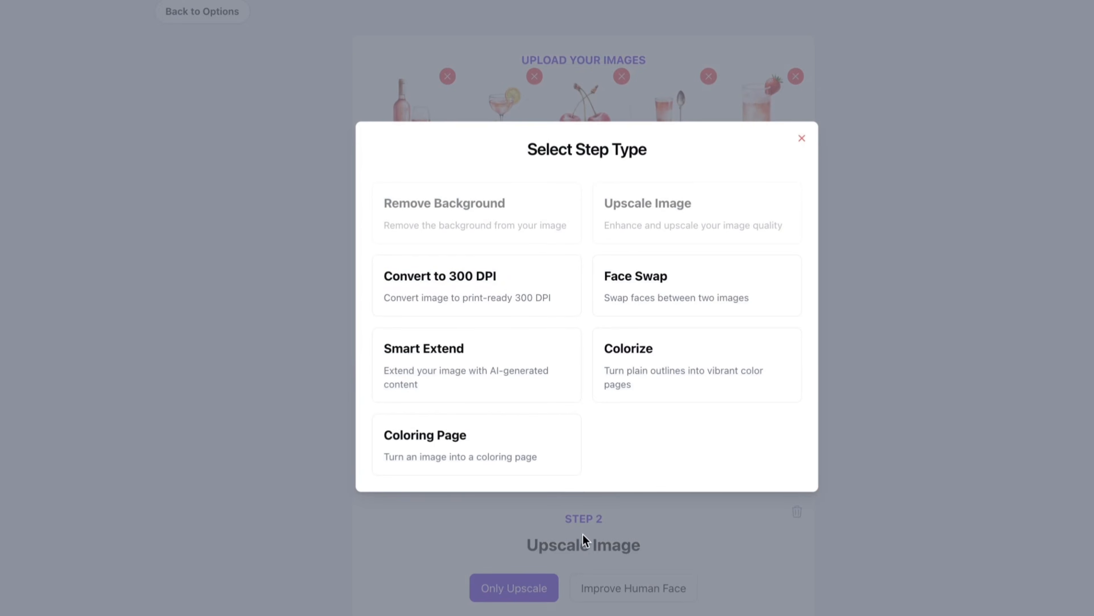
pyautogui.click(515, 297)
pyautogui.scroll(-7, 638, 604)
# Build the bulk action with the title "alkasdf;lkjdsdf".
pyautogui.click(618, 548)
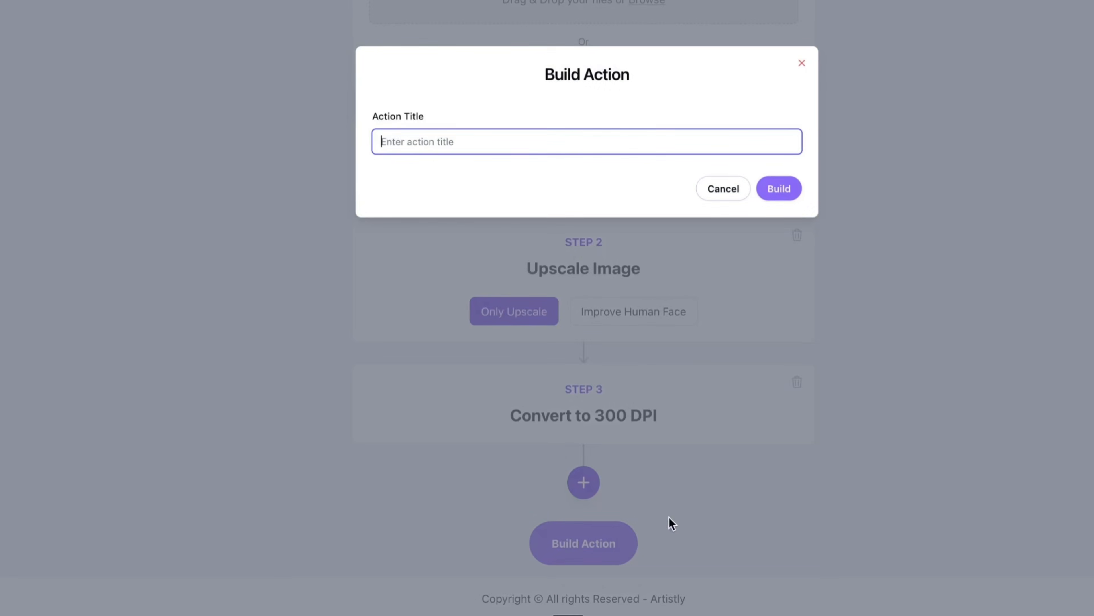
pyautogui.write('alkasdf;lkjd')
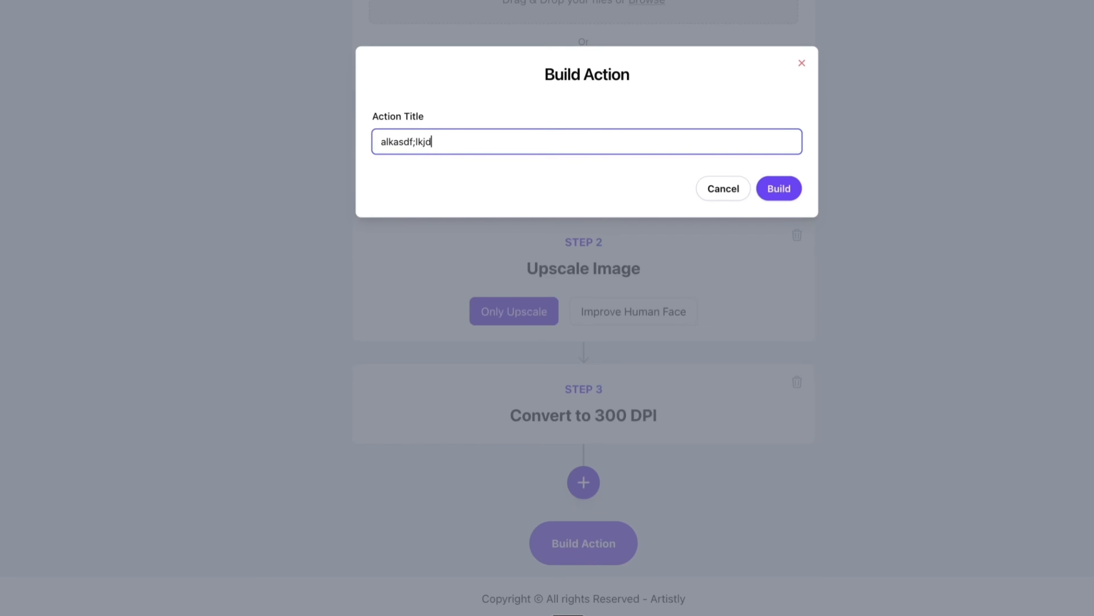
pyautogui.write('sdf')
pyautogui.click(774, 188)
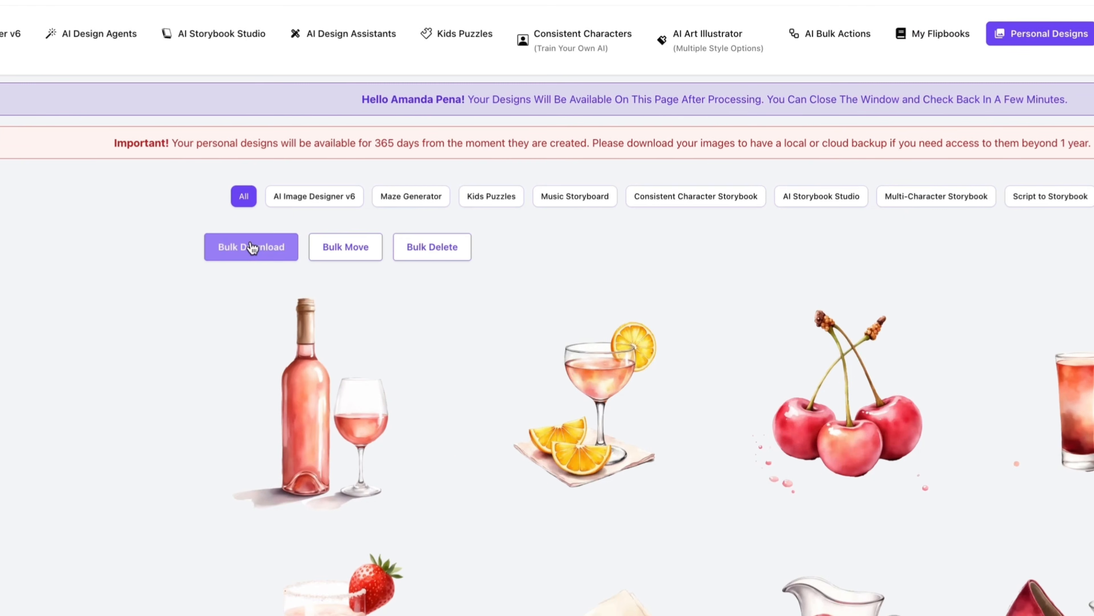
# Bulk download the processed drink designs from the personal designs, selecting them row by row.
pyautogui.click(251, 248)
pyautogui.click(246, 279)
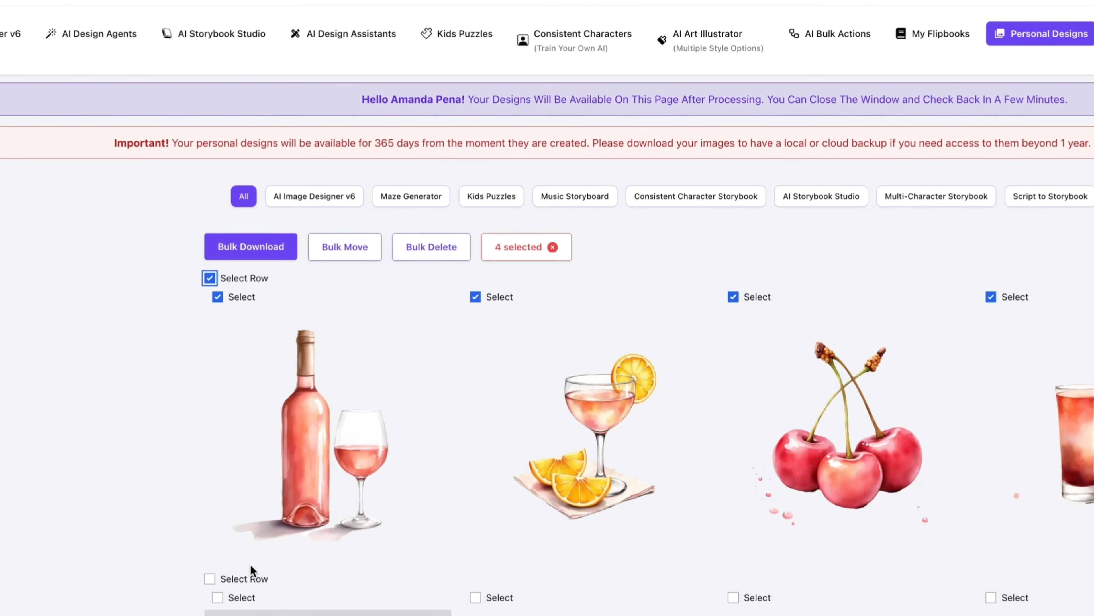
pyautogui.click(248, 577)
pyautogui.click(252, 496)
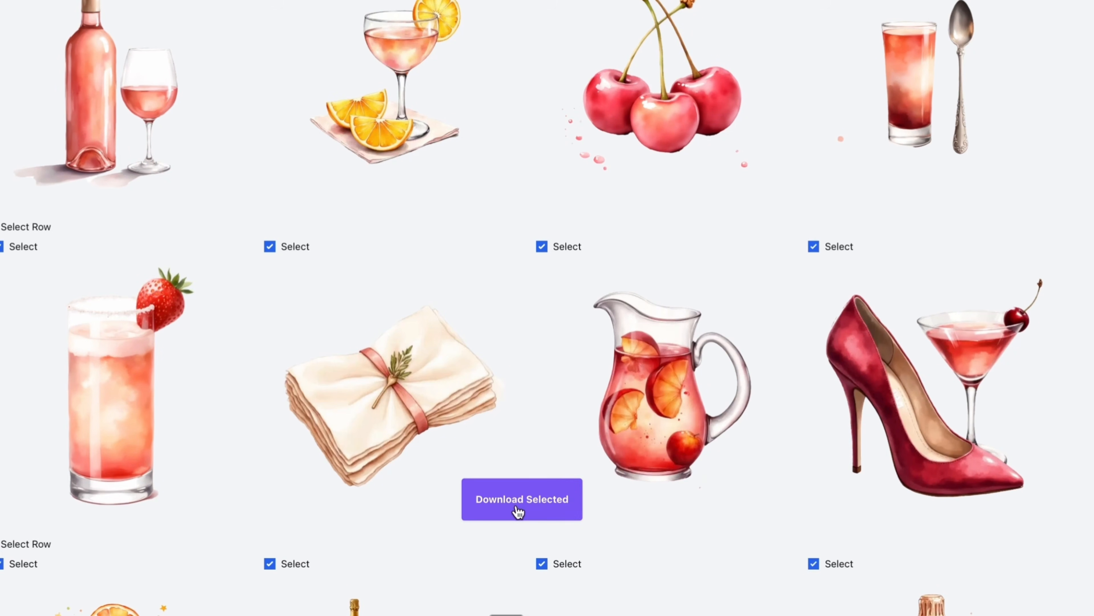
pyautogui.click(522, 500)
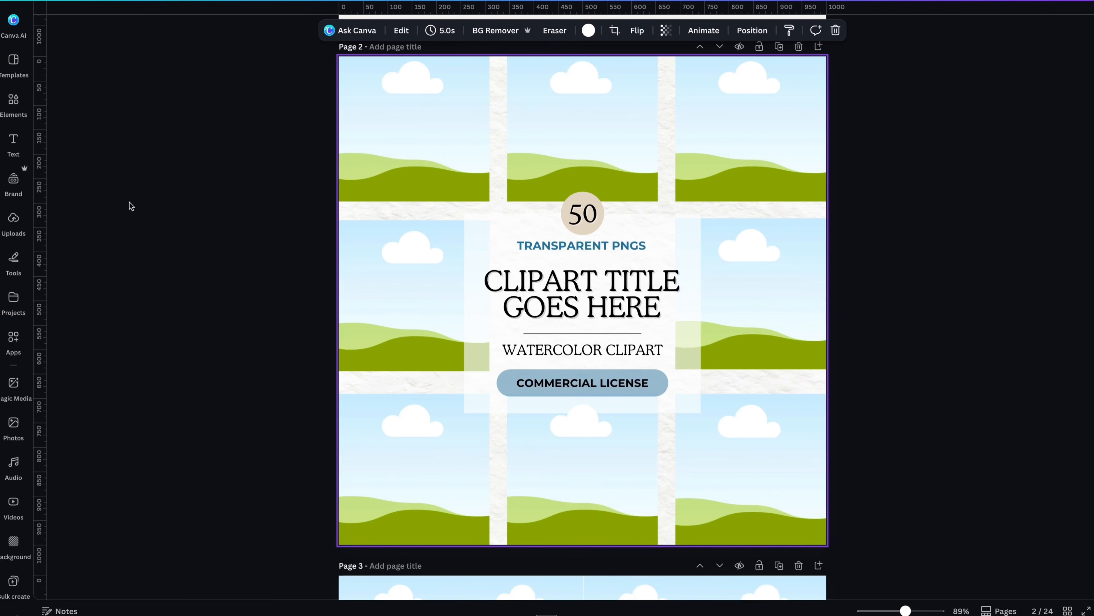
# In Canva, add the uploaded red wine glass image to the page 2 mockup and move it over the middle row's left frame.
pyautogui.click(20, 218)
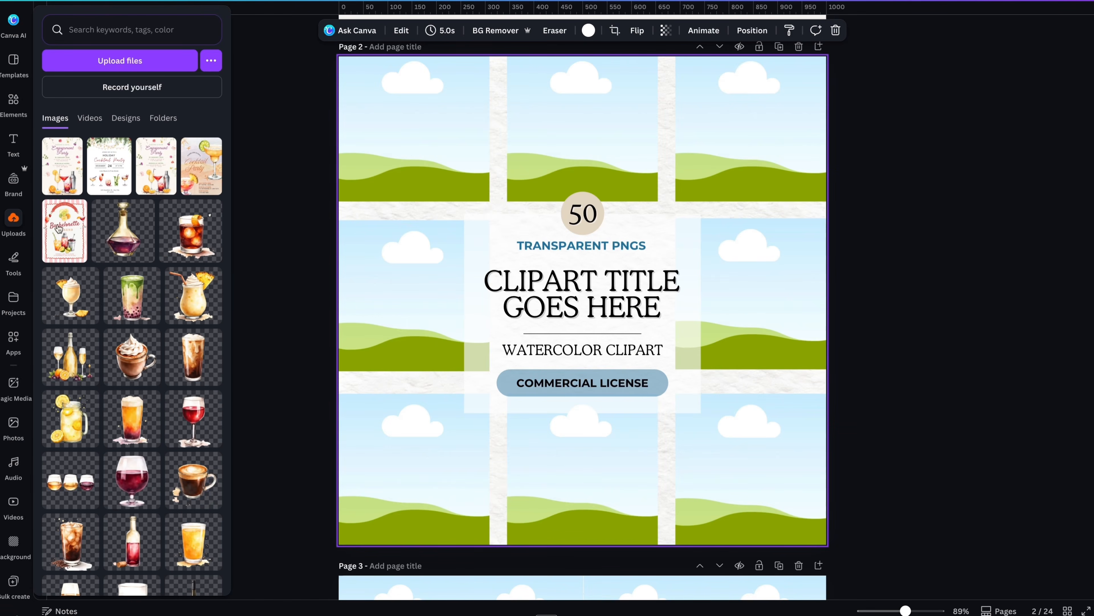
pyautogui.scroll(-4, 162, 246)
pyautogui.click(144, 294)
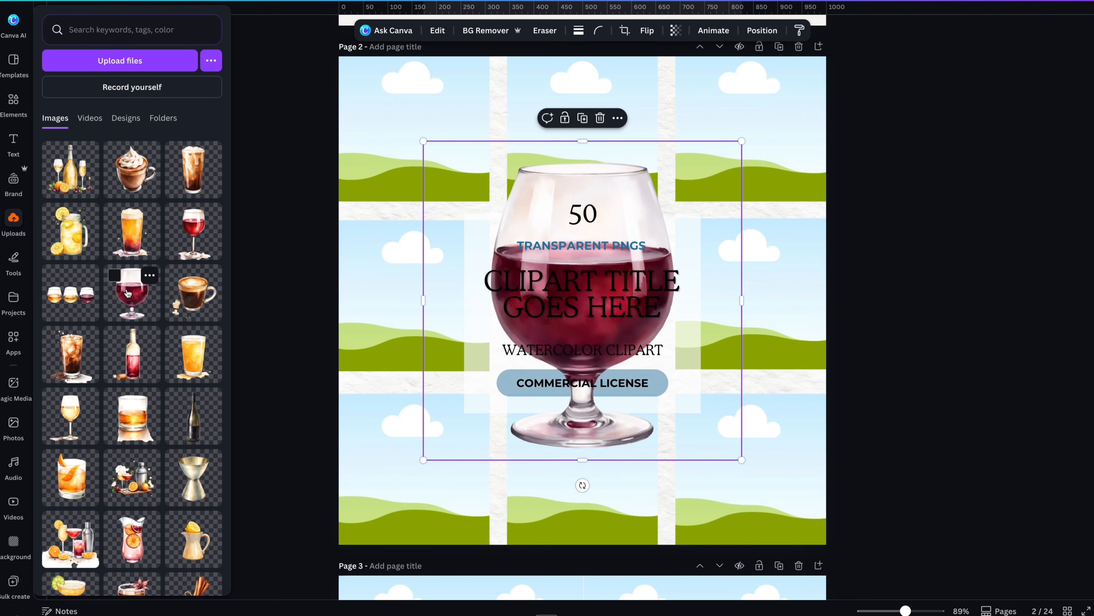
pyautogui.moveTo(630, 188); pyautogui.dragTo(425, 238)
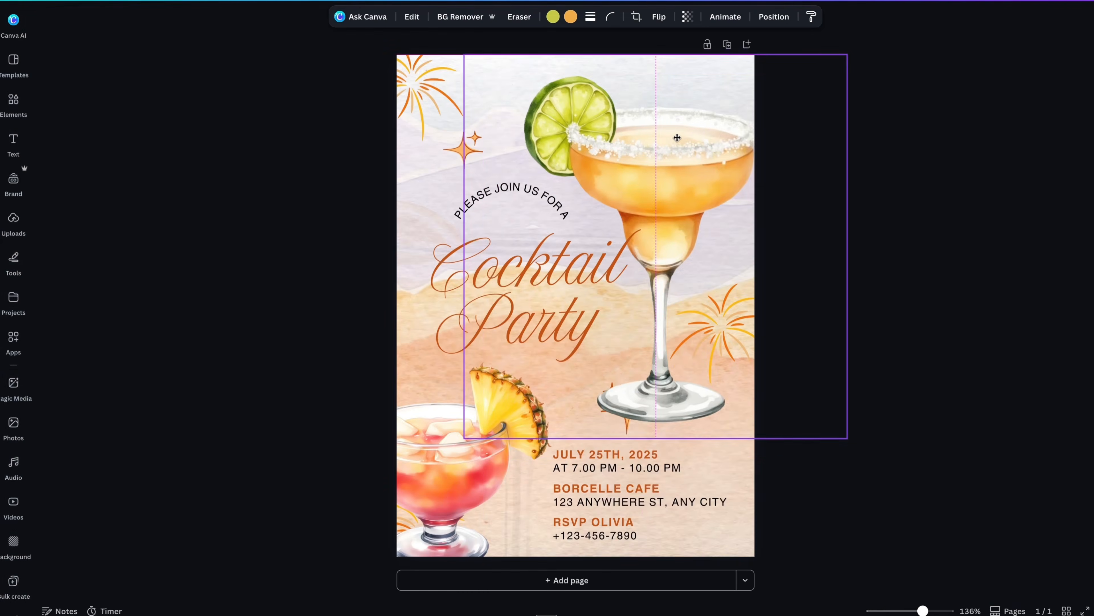
# Shift the margarita glass toward the right edge of the Cocktail Party invitation and nudge the flower-garnished cocktail on the Holiday Cocktail Party invitation.
pyautogui.moveTo(674, 138); pyautogui.dragTo(708, 140)
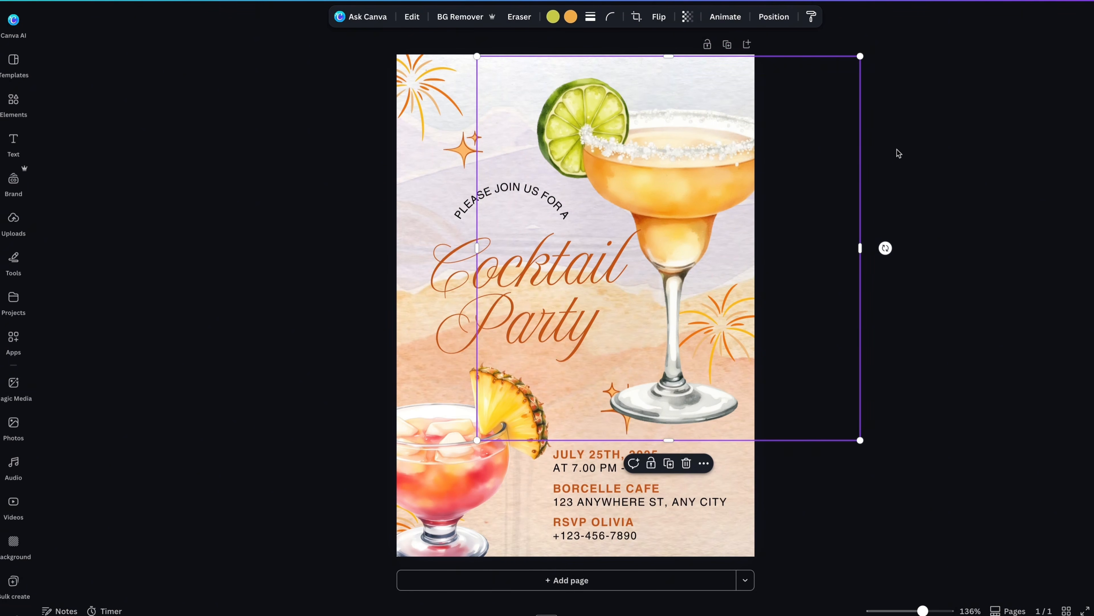
pyautogui.click(901, 149)
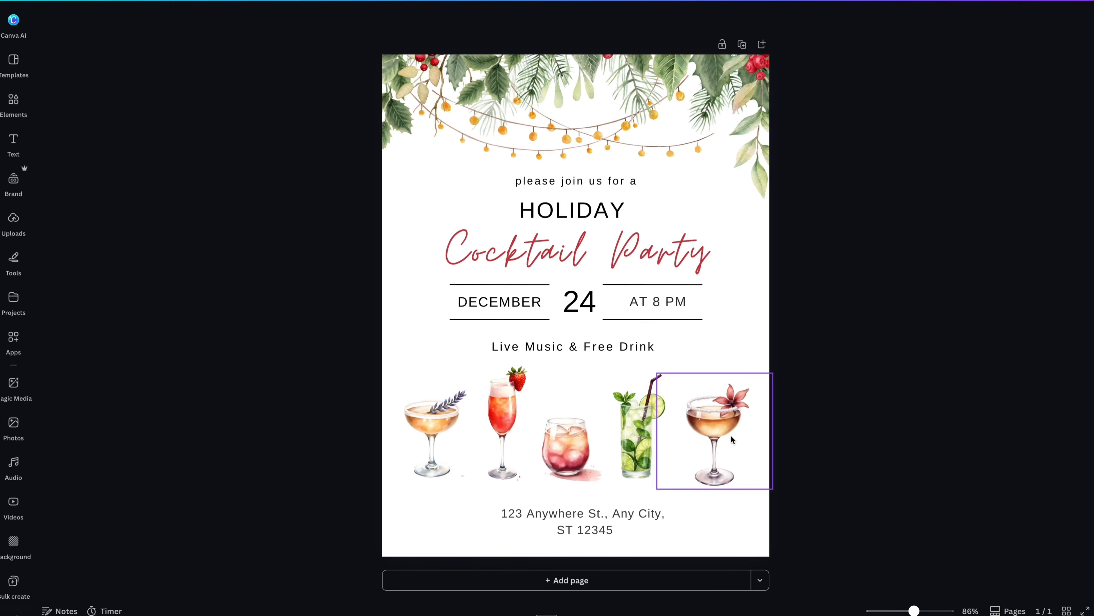
pyautogui.moveTo(732, 438); pyautogui.dragTo(739, 436)
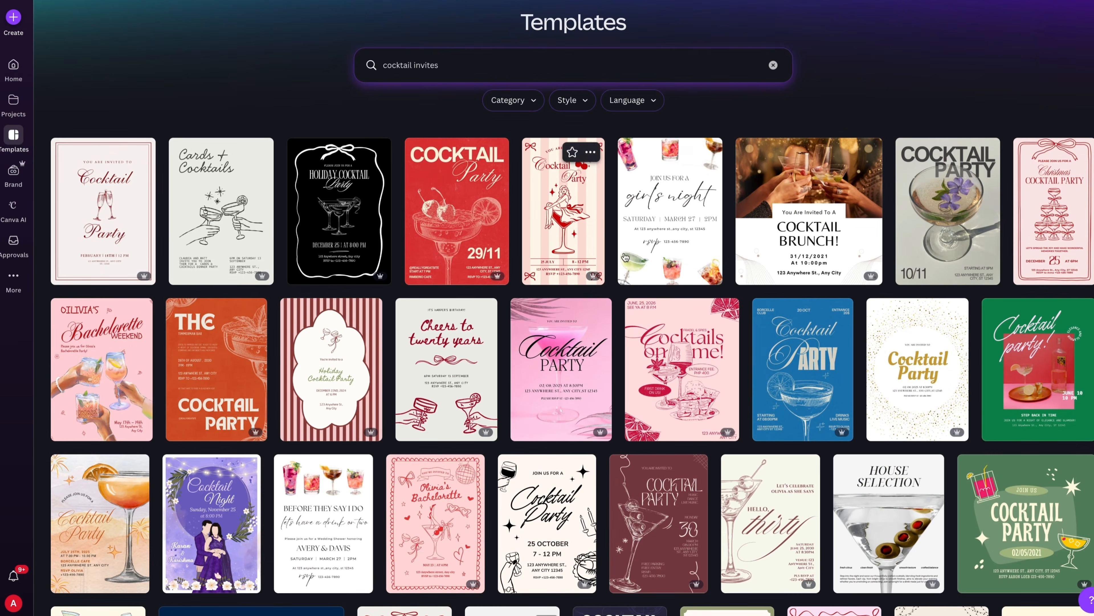
# Customize the Cocktails Girls Night Invitation template and place the uploaded cocktails-and-shaker image below its text.
pyautogui.click(668, 243)
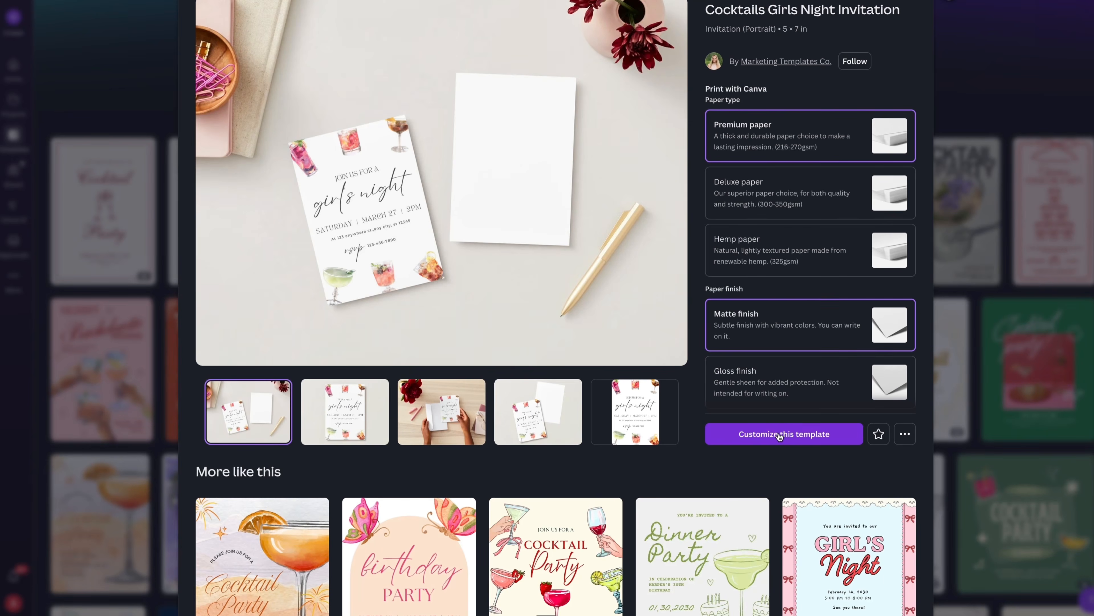
pyautogui.click(779, 435)
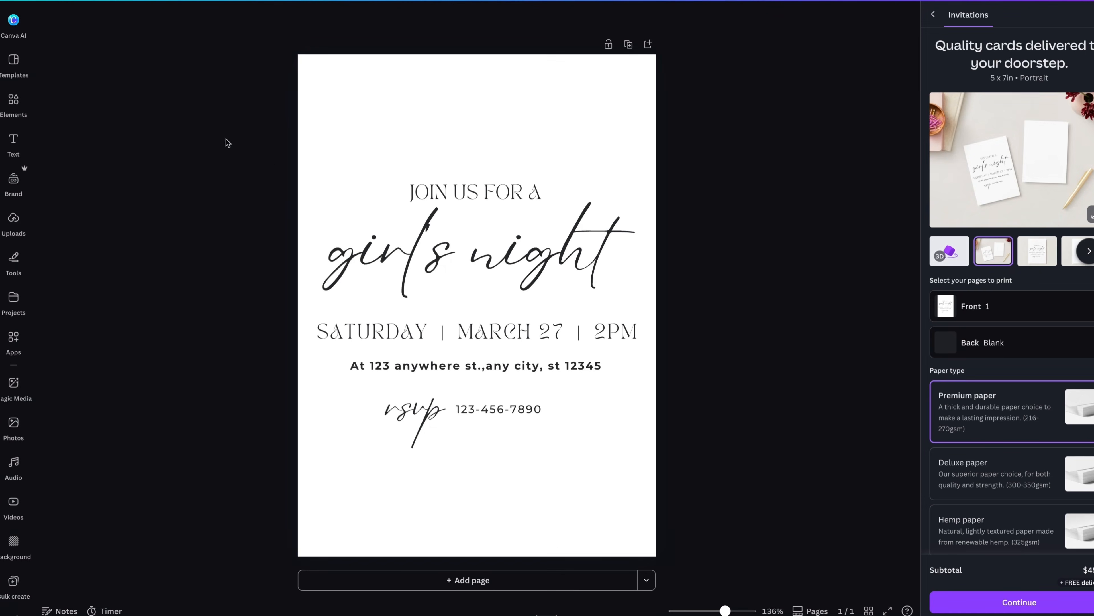
pyautogui.click(23, 227)
pyautogui.click(80, 442)
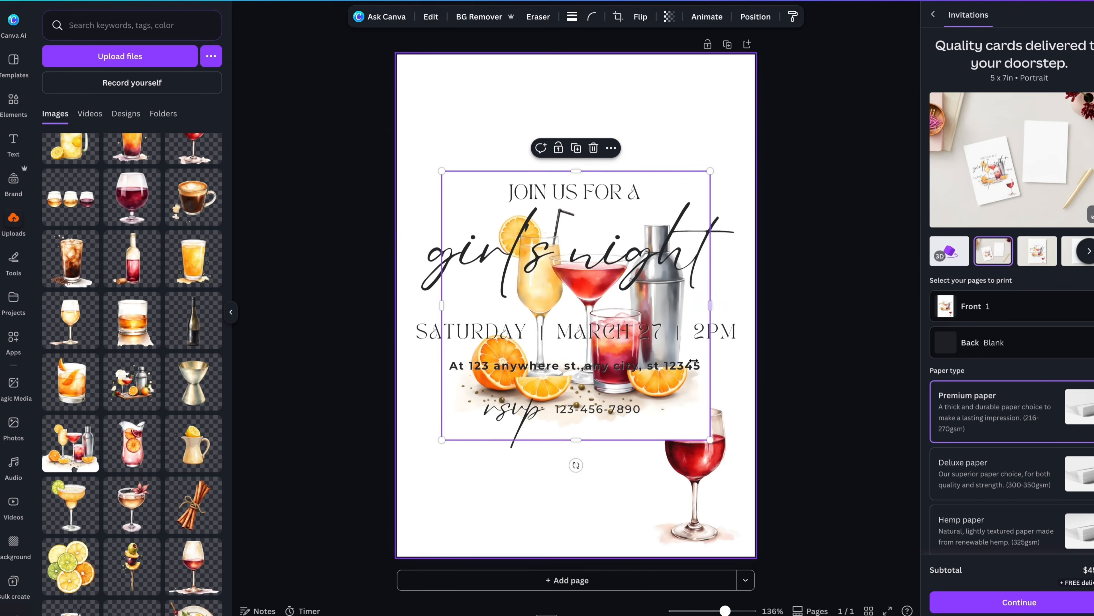
pyautogui.moveTo(693, 362); pyautogui.dragTo(640, 482)
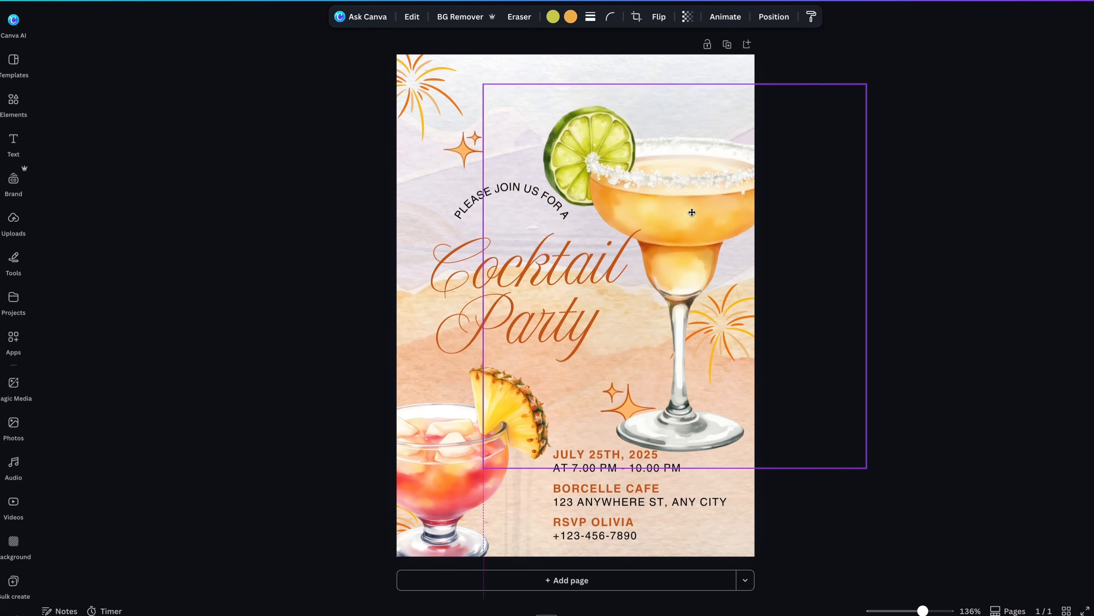
# Move the margarita glass up and slightly left on the Cocktail Party invitation.
pyautogui.moveTo(692, 212); pyautogui.dragTo(672, 179)
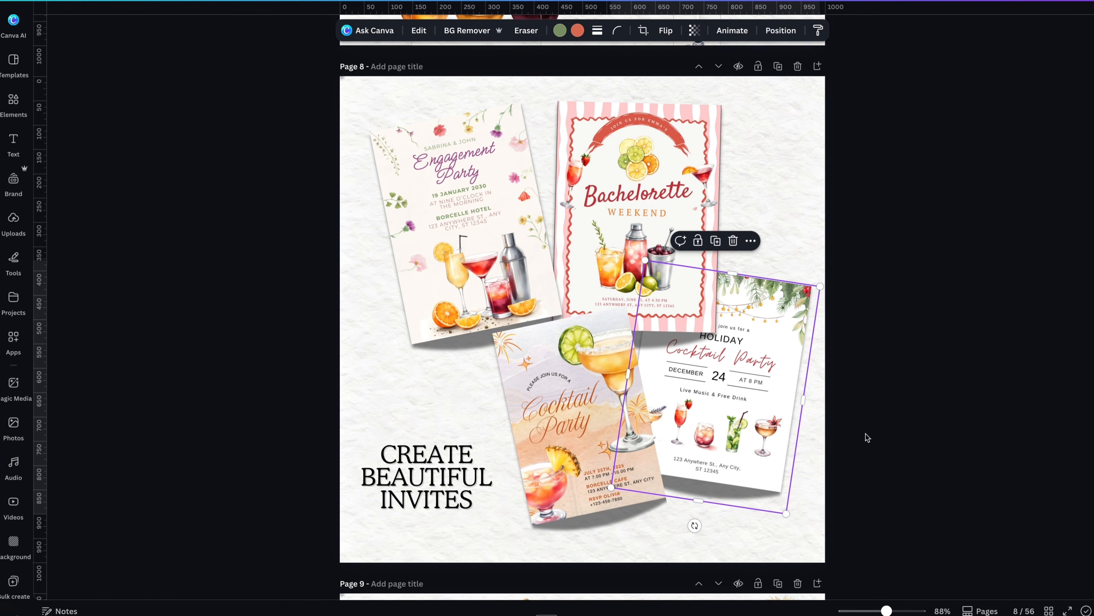
pyautogui.click(865, 435)
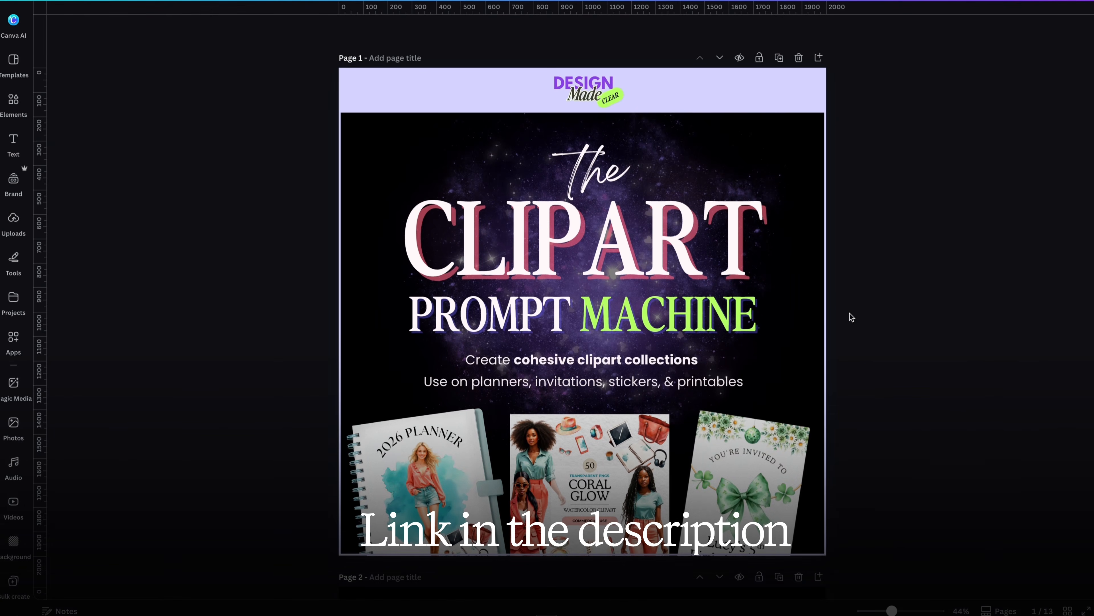